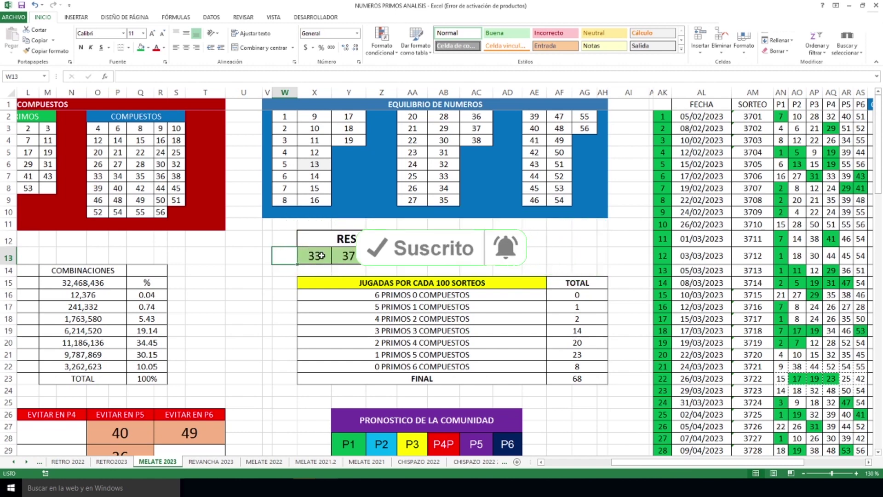
# Review the six drawn numbers in the RESULTADOS MELATE row one by one.
pyautogui.press('Right')
pyautogui.press('Right')
pyautogui.press('Right')
pyautogui.press('Right')
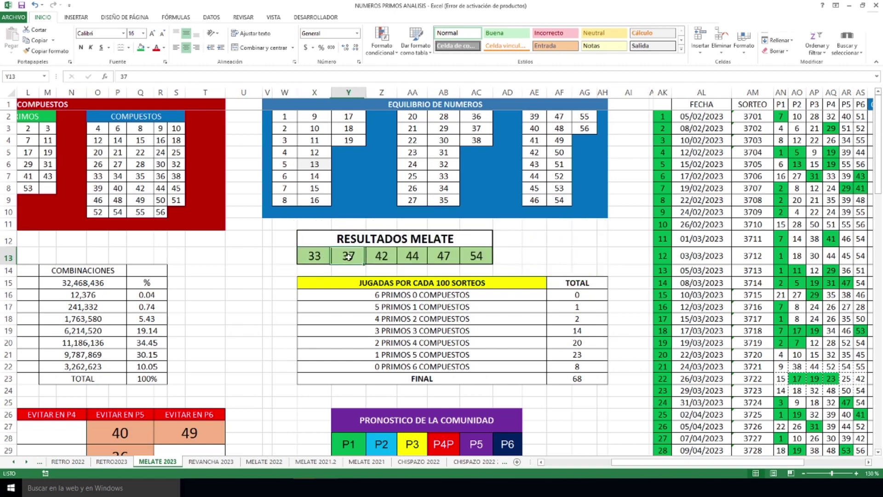
pyautogui.press('Right')
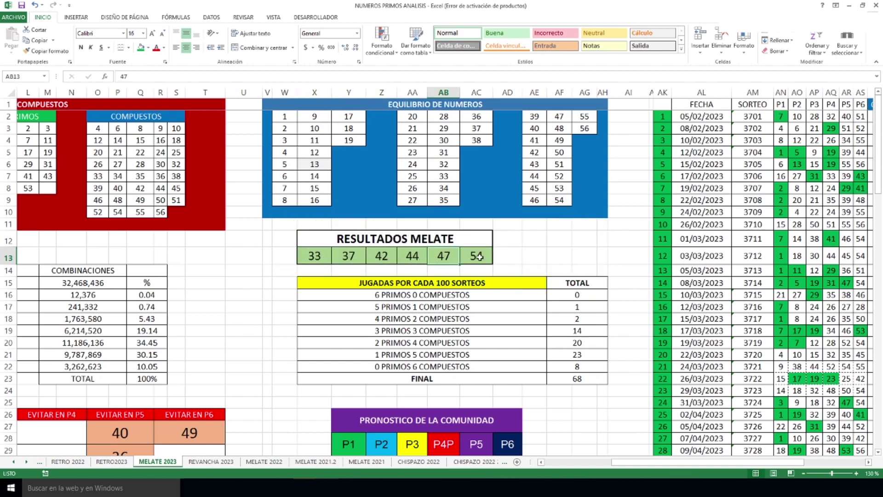
pyautogui.press('Right')
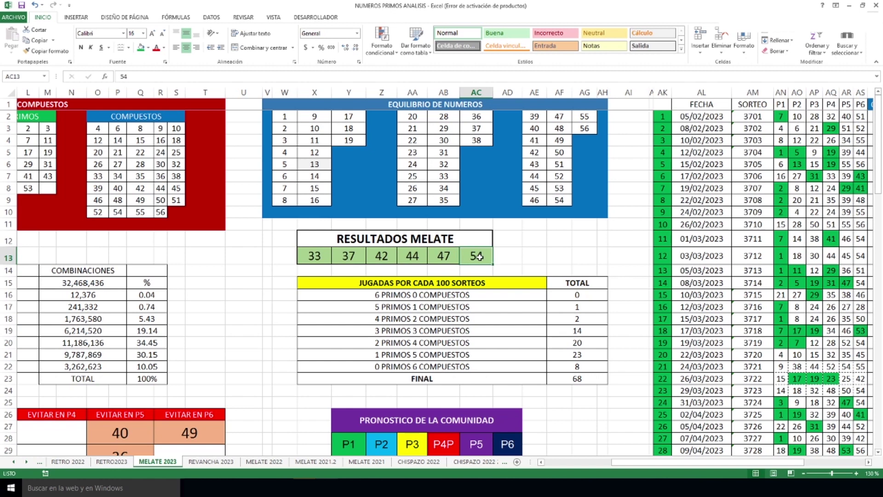
# Examine the draw 3768 row in the draw history, including its numbers and its prime/composite classification.
pyautogui.moveTo(668, 462); pyautogui.dragTo(795, 445)
pyautogui.scroll(-17, 704, 342)
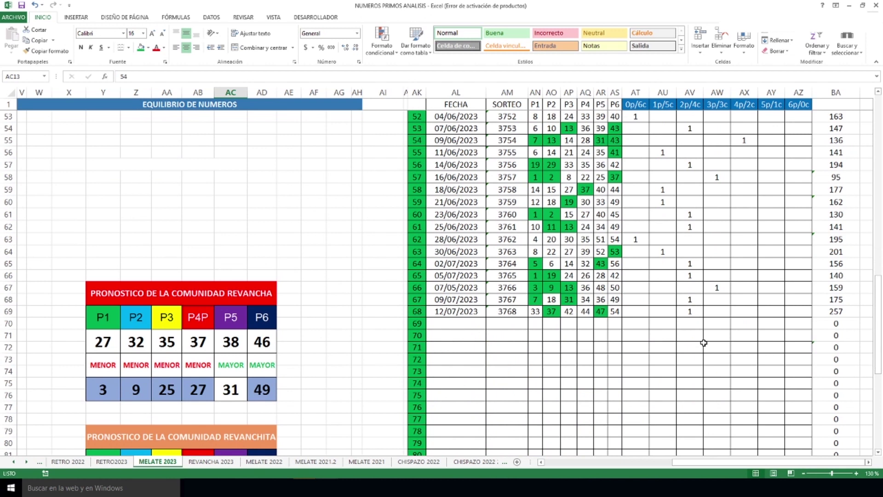
pyautogui.moveTo(539, 313); pyautogui.dragTo(617, 312)
pyautogui.click(690, 311)
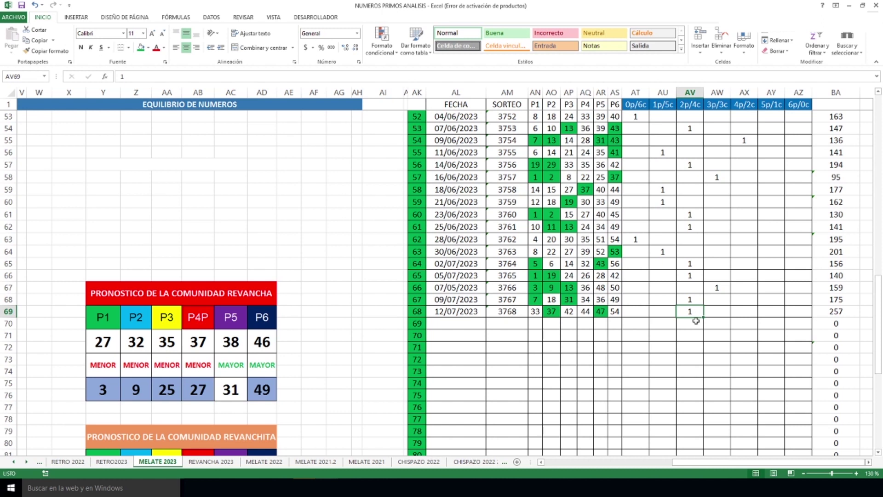
pyautogui.click(664, 311)
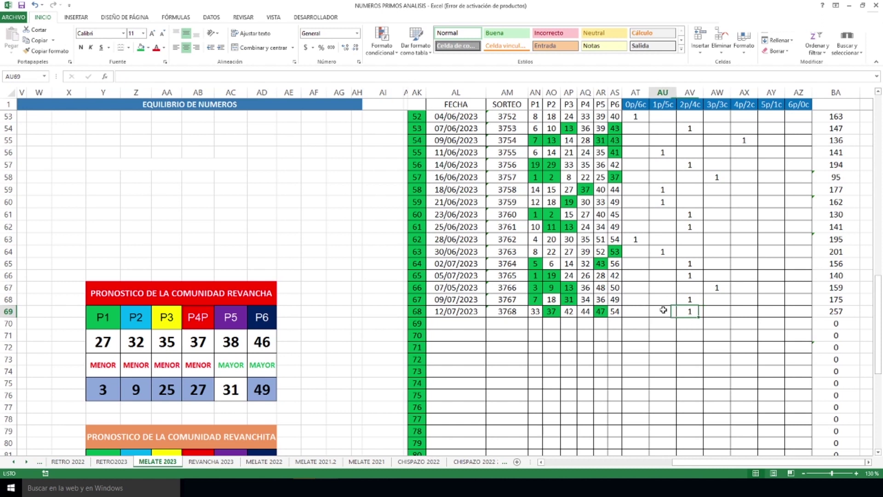
pyautogui.click(691, 312)
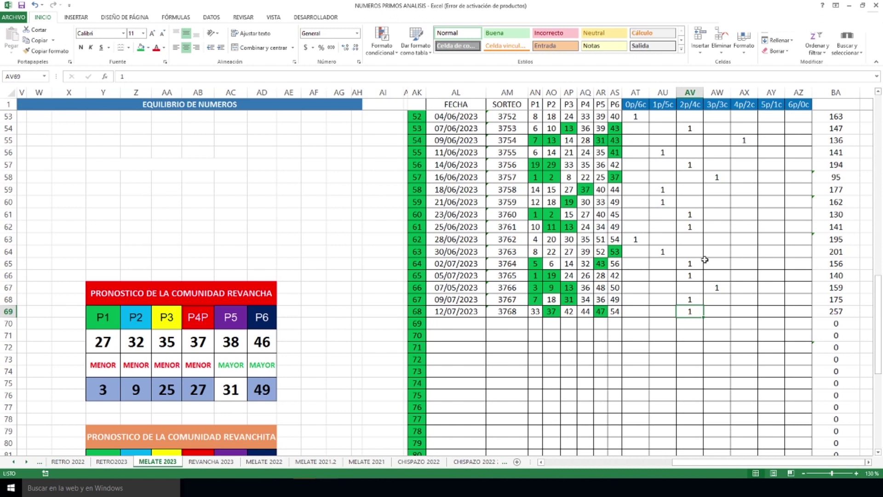
# Compare the recent consecutive marks in the 2p/4c column, from draw 3760 through draw 3768.
pyautogui.click(693, 214)
pyautogui.moveTo(693, 214); pyautogui.dragTo(692, 228)
pyautogui.hotkey('ctrl', 'c')
pyautogui.click(694, 263)
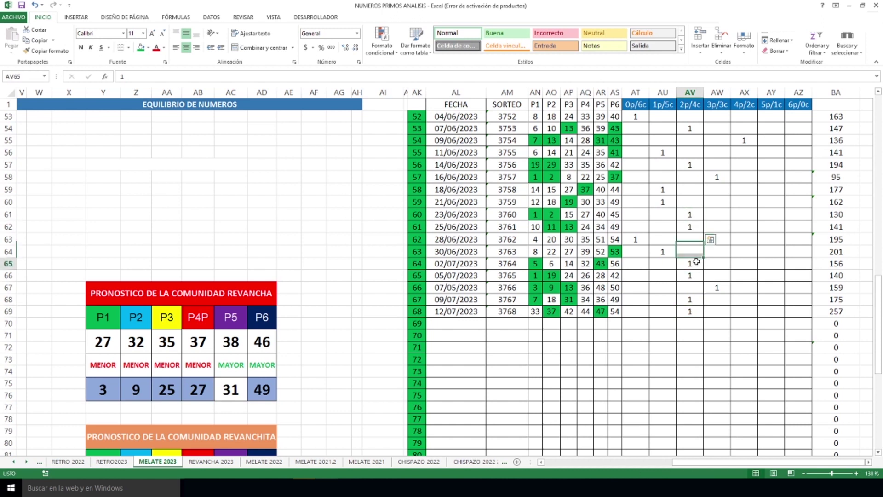
pyautogui.hotkey('ctrl', 'v')
pyautogui.click(696, 299)
pyautogui.hotkey('ctrl', 'v')
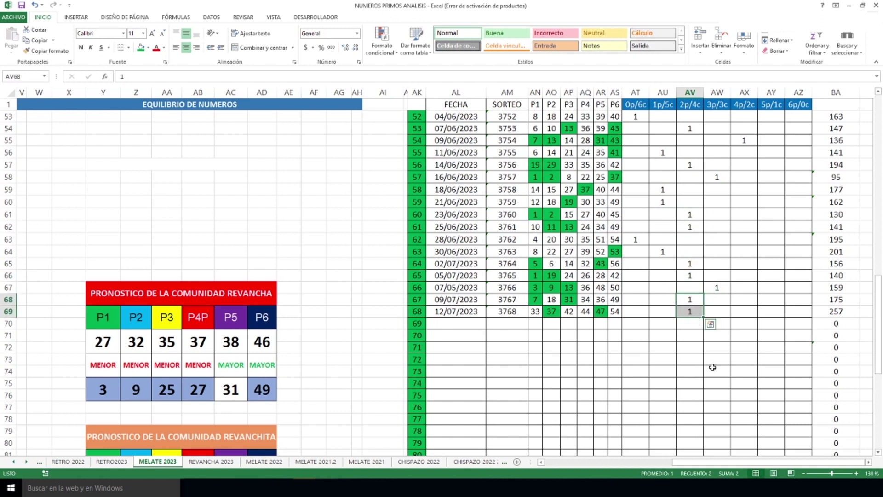
# Examine the table of numbers to avoid in positions P1 through P6.
pyautogui.scroll(17, 650, 289)
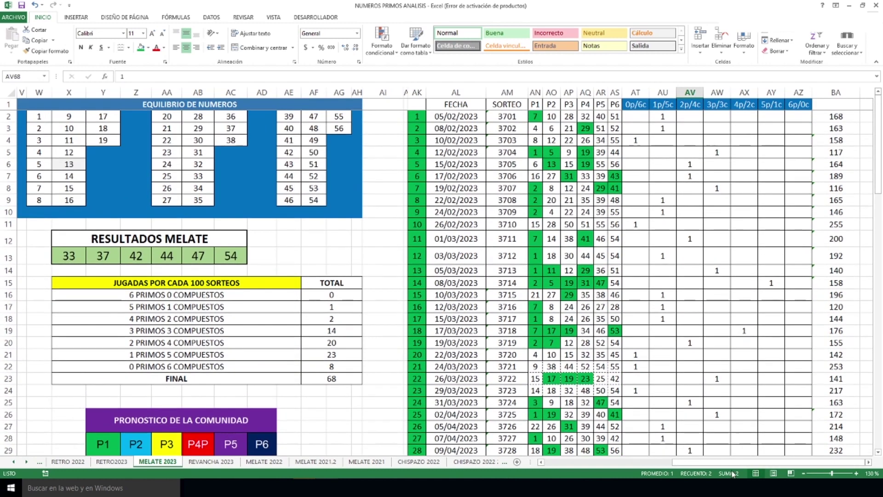
pyautogui.moveTo(736, 462); pyautogui.dragTo(607, 462)
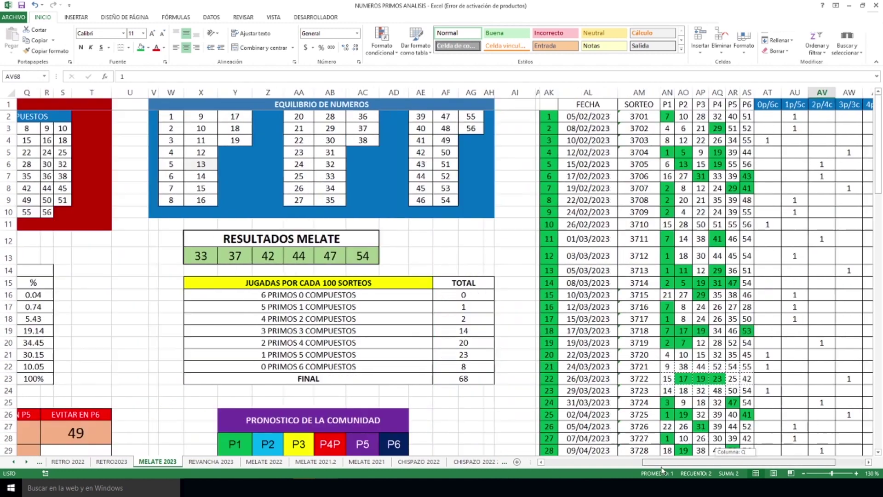
pyautogui.scroll(2, 323, 336)
pyautogui.scroll(-6, 322, 336)
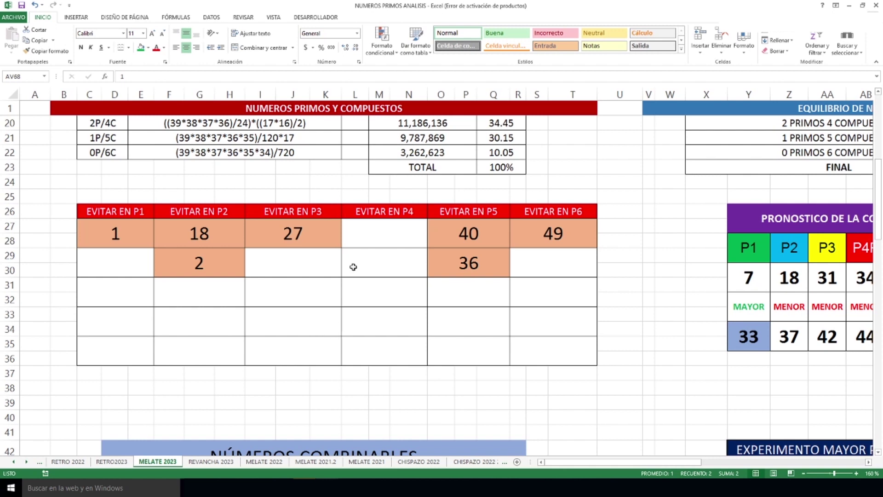
# Examine the coloured numbers in the NÚMEROS COMBINABLES table and the P5 entry 47 in EXPERIMENTO MAYOR PROBABILIDAD.
pyautogui.scroll(-7, 353, 267)
pyautogui.scroll(1, 354, 267)
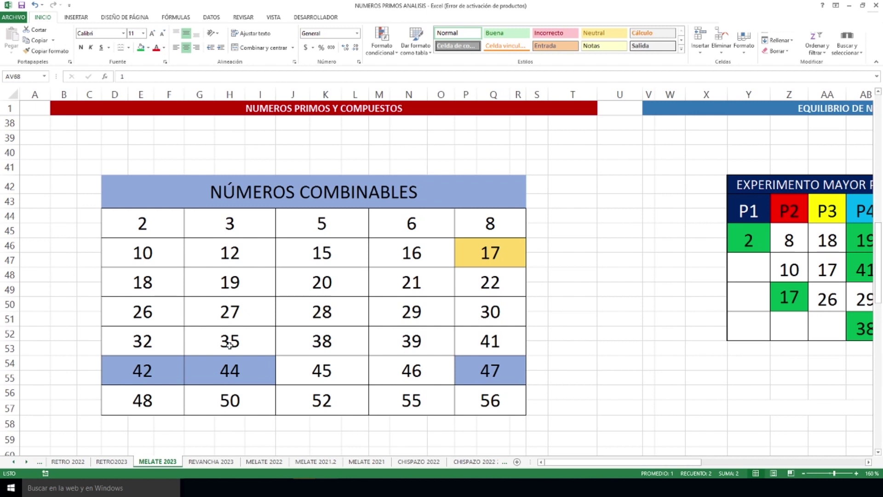
pyautogui.click(167, 371)
pyautogui.click(222, 373)
pyautogui.click(469, 368)
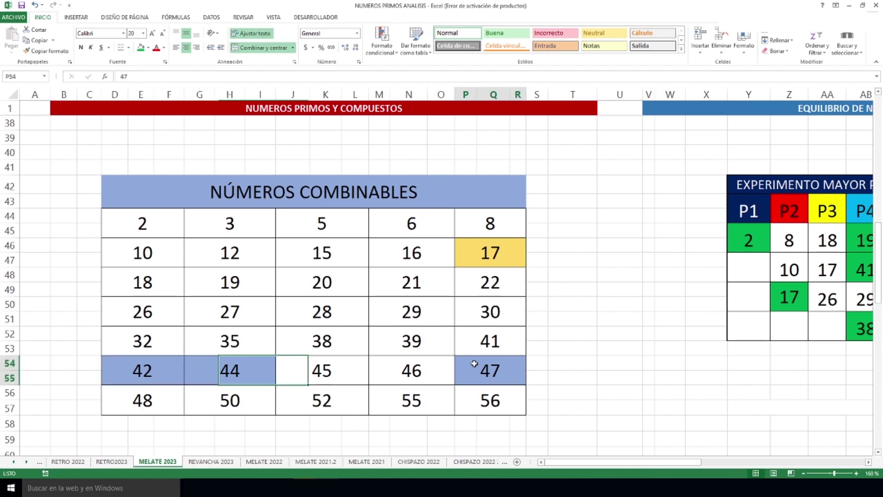
pyautogui.click(501, 253)
pyautogui.moveTo(644, 461); pyautogui.dragTo(702, 450)
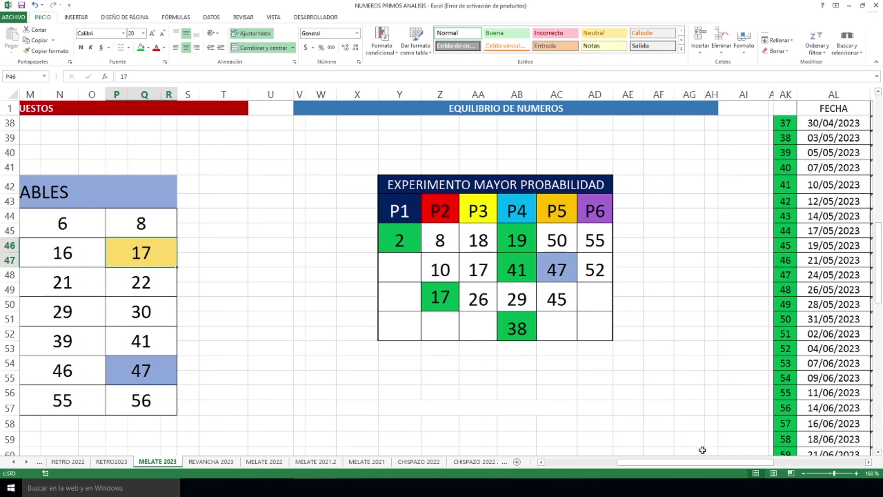
pyautogui.click(544, 271)
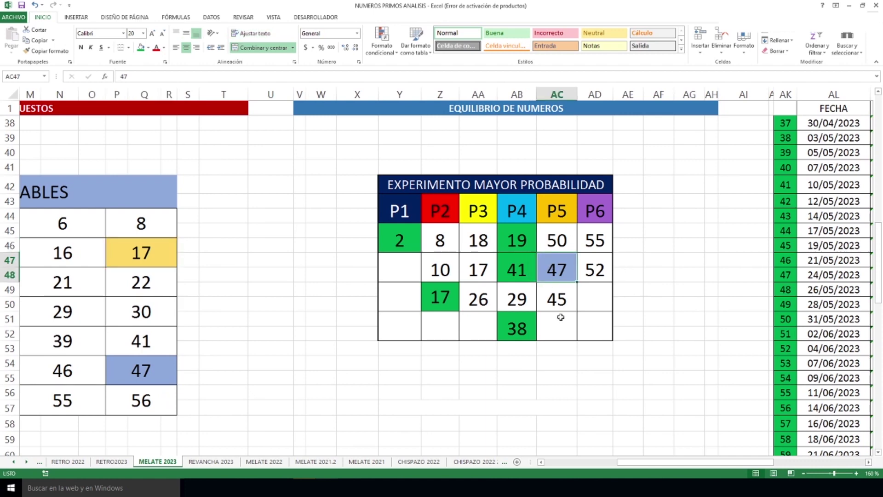
# Check the shaded results in the main PRONOSTICO DE LA COMUNIDAD table against their MAYOR/MENOR forecasts.
pyautogui.scroll(7, 603, 321)
pyautogui.moveTo(679, 462); pyautogui.dragTo(685, 465)
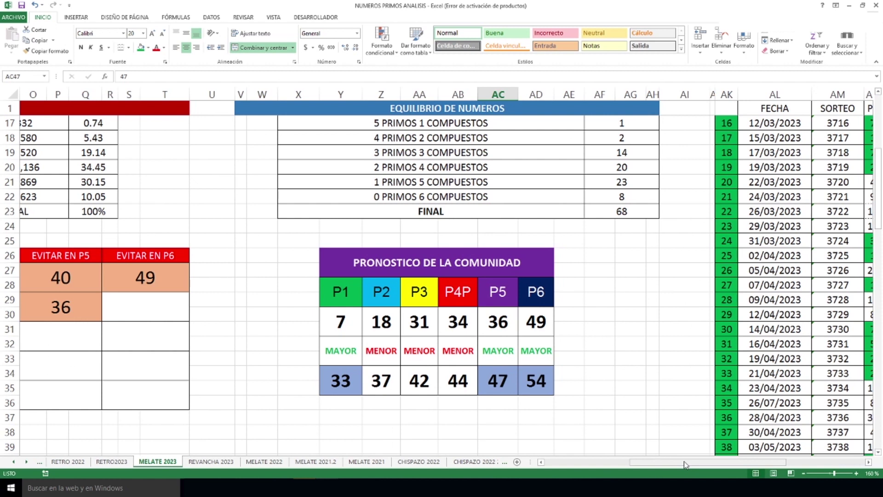
pyautogui.click(345, 391)
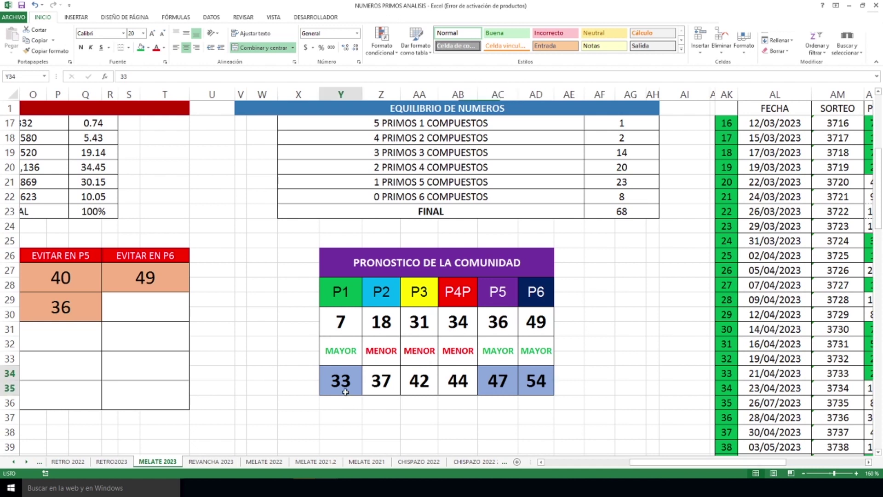
pyautogui.click(474, 388)
pyautogui.click(542, 382)
# Go through the main community forecast's result row and the MENOR forecasts for P2, P3 and P4P.
pyautogui.press('Left')
pyautogui.press('Left')
pyautogui.press('Left')
pyautogui.press('Left')
pyautogui.press('Left')
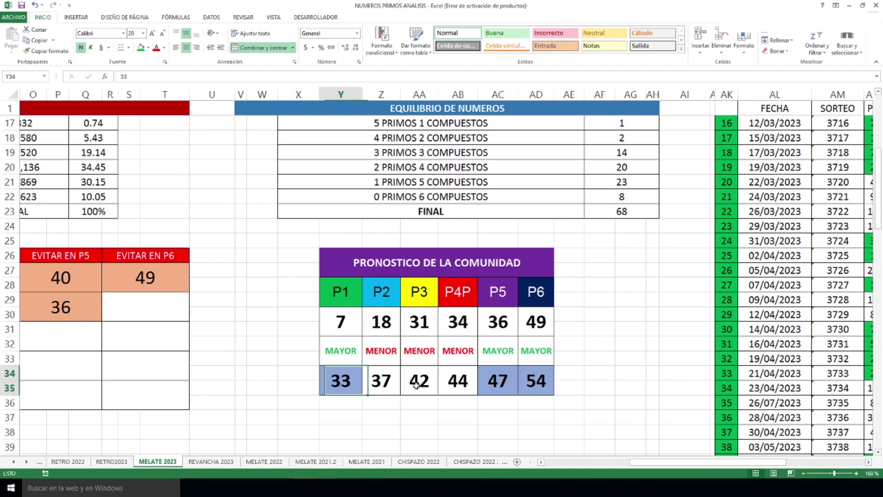
pyautogui.press('Right')
pyautogui.press('Right')
pyautogui.press('Right')
pyautogui.press('Right')
pyautogui.press('Right')
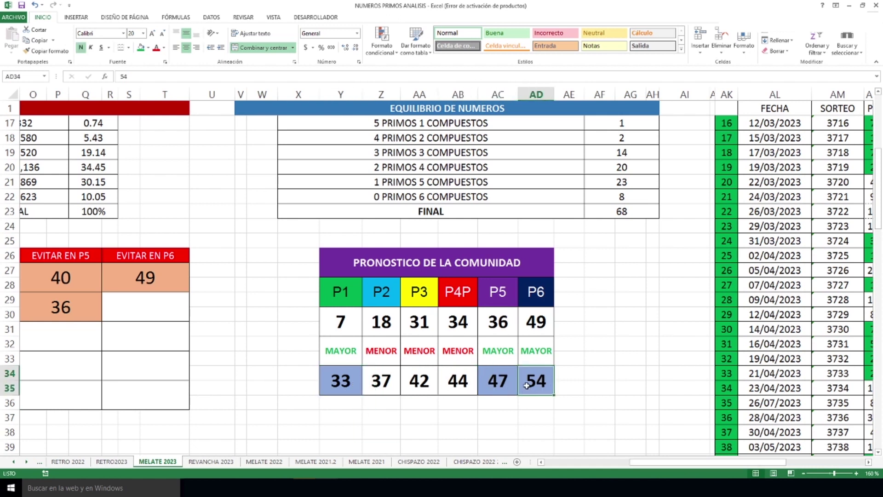
pyautogui.moveTo(387, 349); pyautogui.dragTo(447, 351)
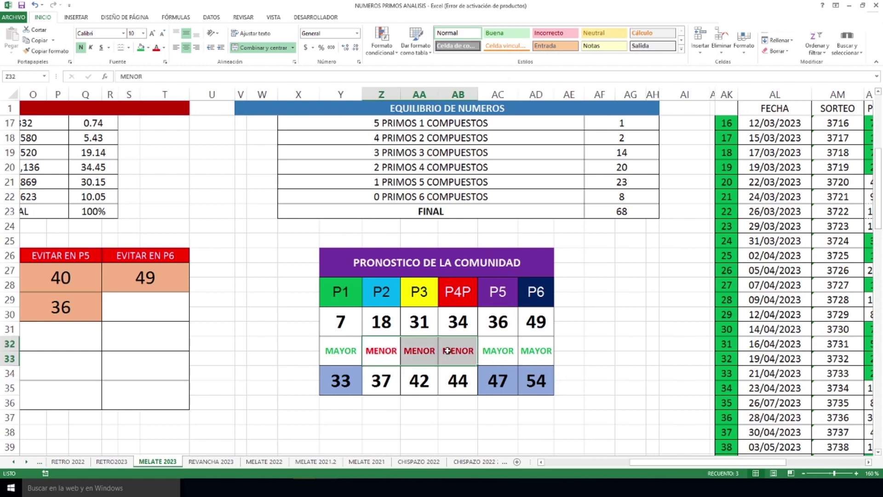
# Examine the shaded results for P1 through P4P and P6 in PRONOSTICO DE LA COMUNIDAD REVANCHA.
pyautogui.scroll(-11, 561, 271)
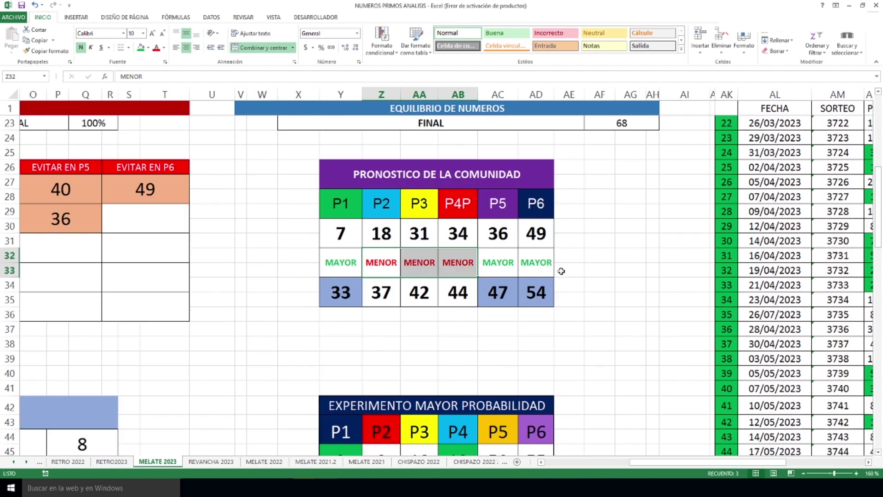
pyautogui.scroll(-3, 561, 271)
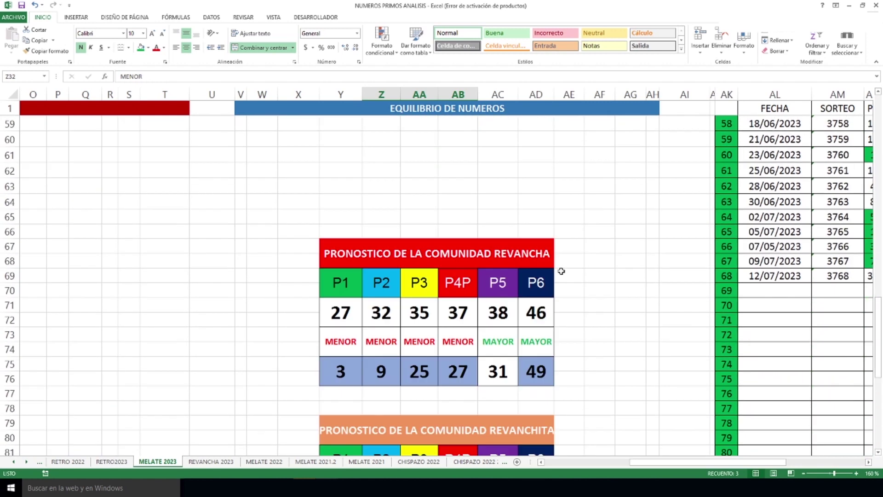
pyautogui.scroll(-1, 561, 272)
pyautogui.keyDown('ctrl'); pyautogui.scroll(2, 562, 272); pyautogui.keyUp('ctrl')
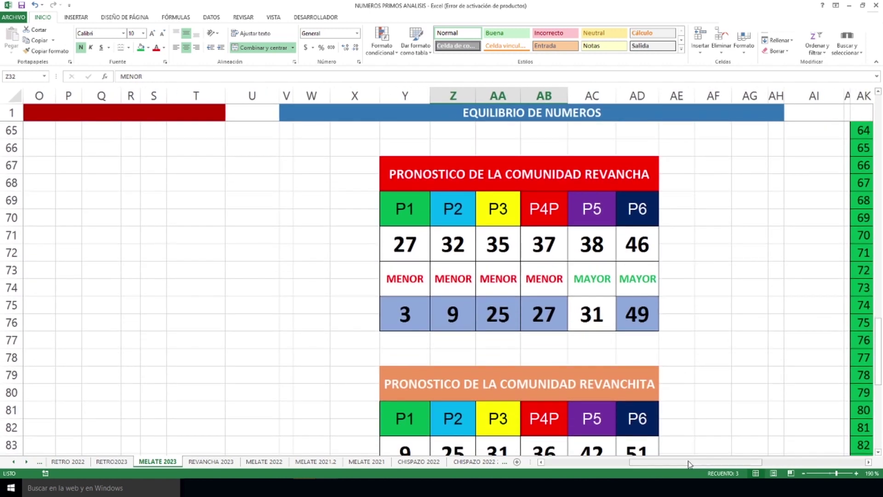
pyautogui.moveTo(688, 460); pyautogui.dragTo(708, 460)
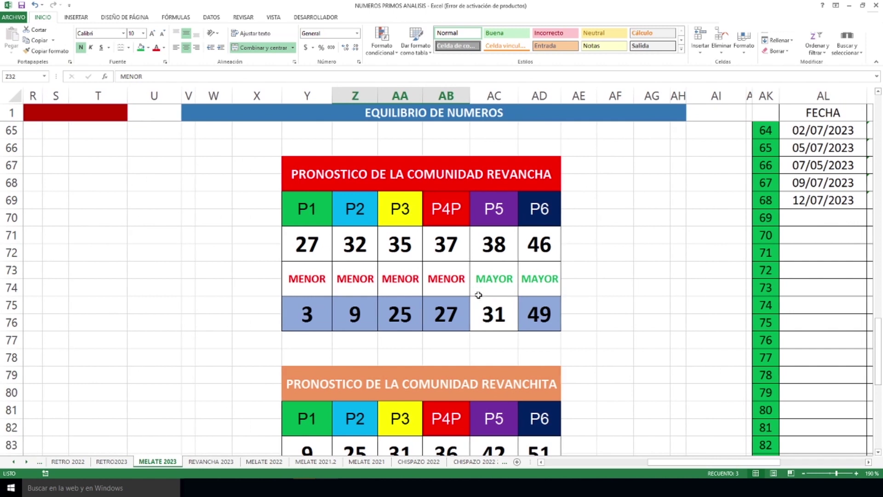
pyautogui.moveTo(308, 317); pyautogui.dragTo(465, 326)
pyautogui.click(547, 323)
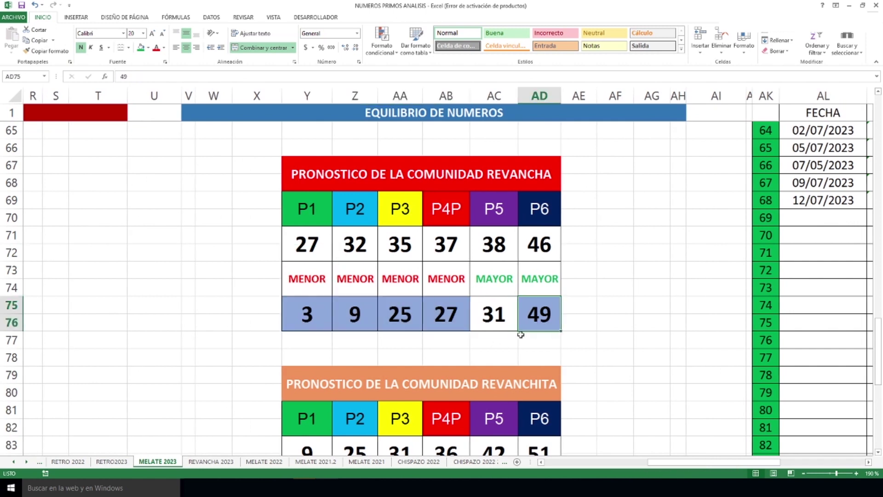
# Compare the P5 reference number, forecast and drawn result in the REVANCHA table.
pyautogui.moveTo(501, 209); pyautogui.dragTo(501, 322)
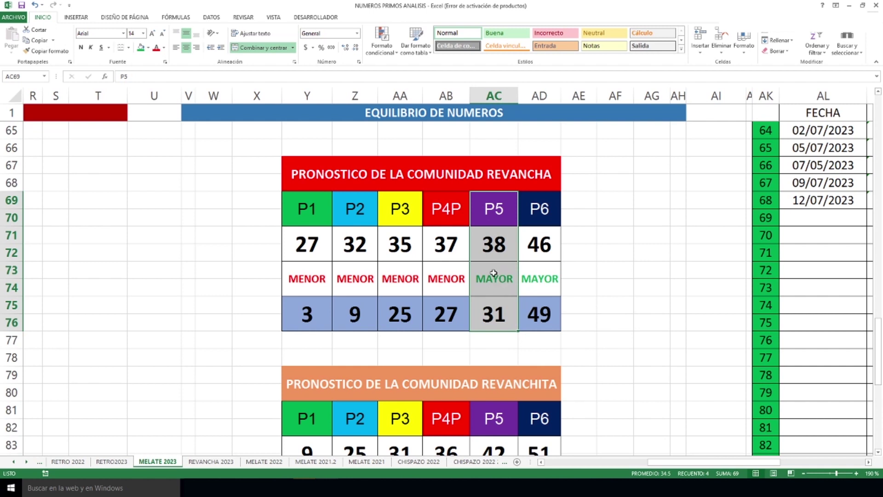
pyautogui.click(495, 239)
pyautogui.click(497, 302)
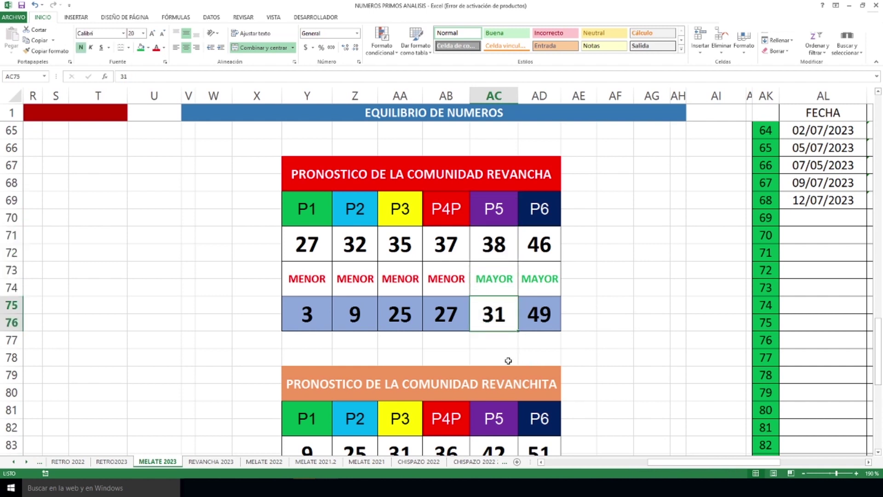
# Review the REVANCHA result row again, from P1 through P6.
pyautogui.moveTo(306, 304); pyautogui.dragTo(439, 311)
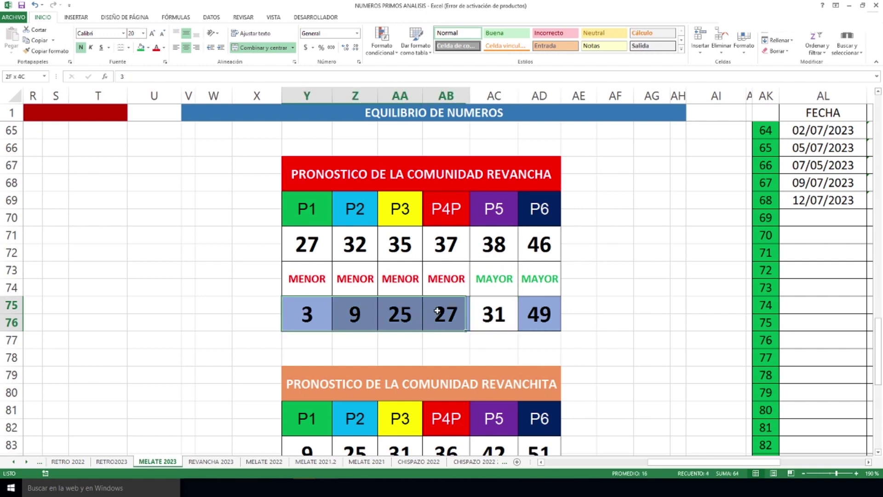
pyautogui.click(538, 321)
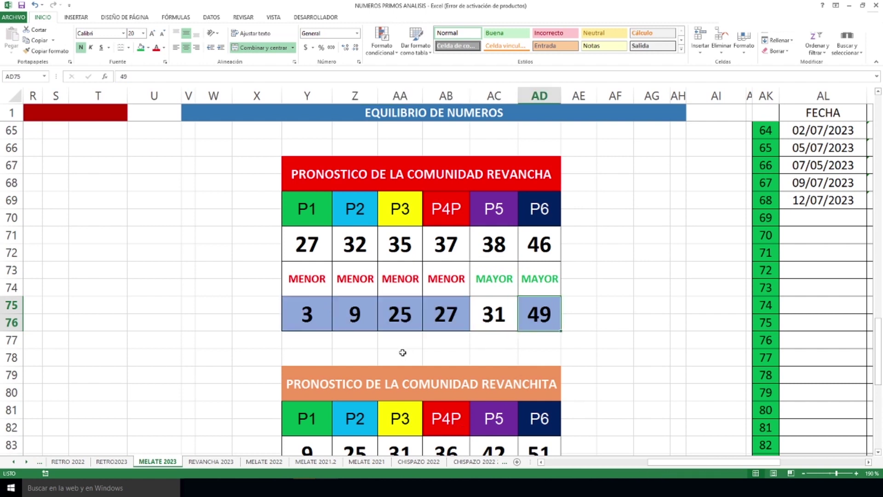
pyautogui.click(322, 319)
pyautogui.click(360, 318)
pyautogui.click(395, 318)
pyautogui.click(445, 316)
pyautogui.click(506, 317)
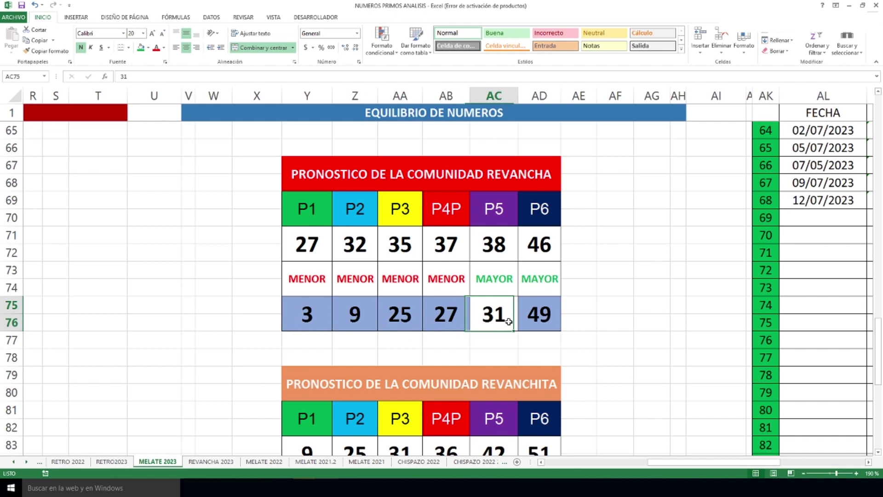
pyautogui.click(550, 324)
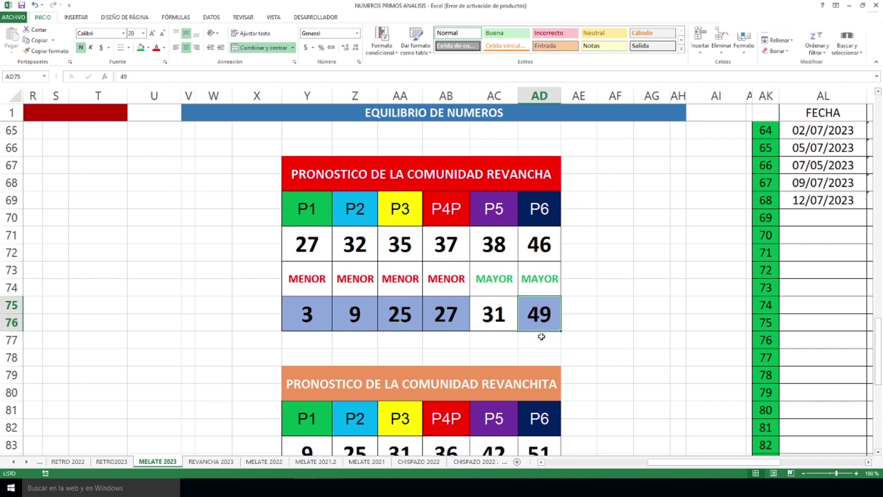
# Examine the reference numbers and MENOR forecasts for all six positions in PRONOSTICO DE LA COMUNIDAD REVANCHITA.
pyautogui.scroll(-4, 542, 336)
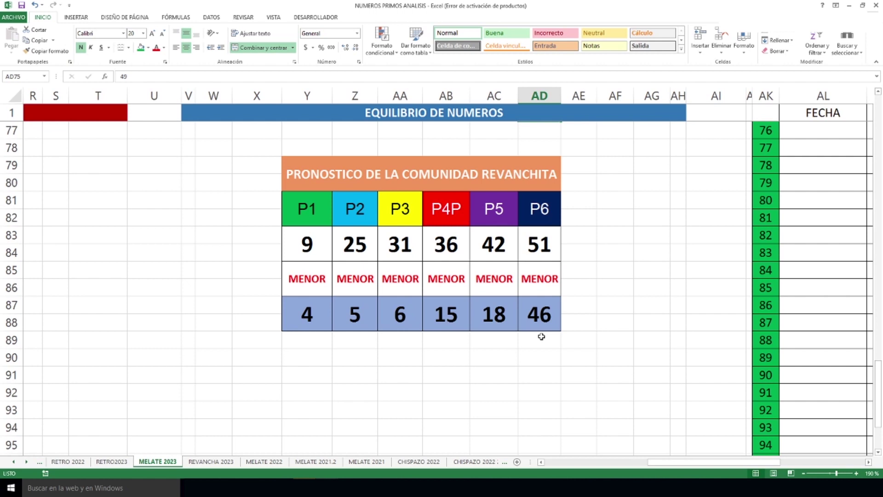
pyautogui.moveTo(307, 287); pyautogui.dragTo(528, 282)
pyautogui.moveTo(300, 244); pyautogui.dragTo(559, 244)
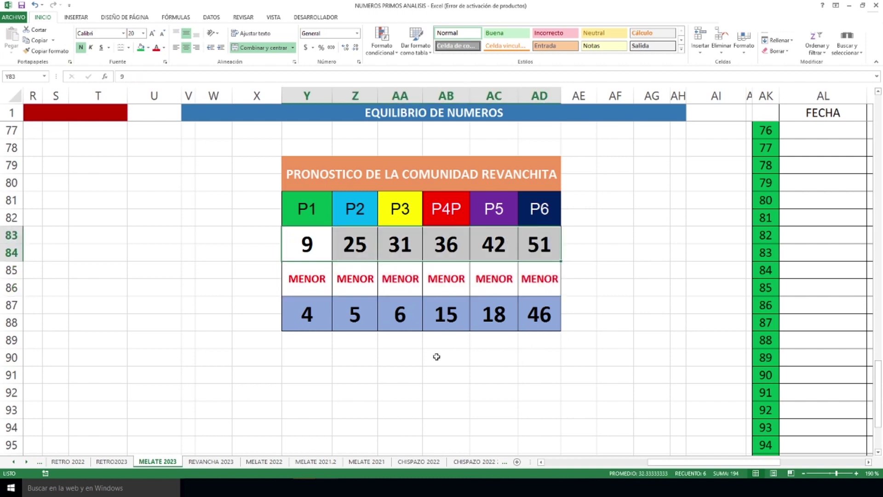
pyautogui.moveTo(308, 278); pyautogui.dragTo(534, 277)
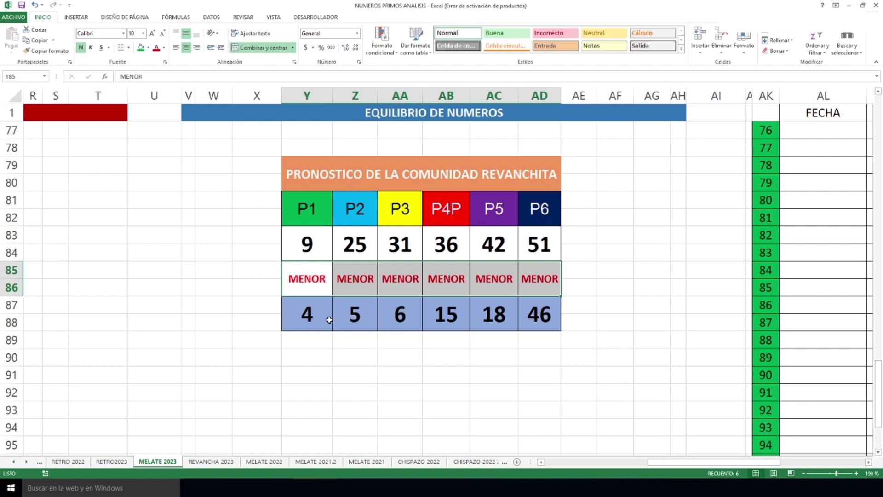
# Review the drawn numbers from P1 through P6 in PRONOSTICO DE LA COMUNIDAD REVANCHITA against the forecast row above them.
pyautogui.moveTo(313, 312); pyautogui.dragTo(495, 315)
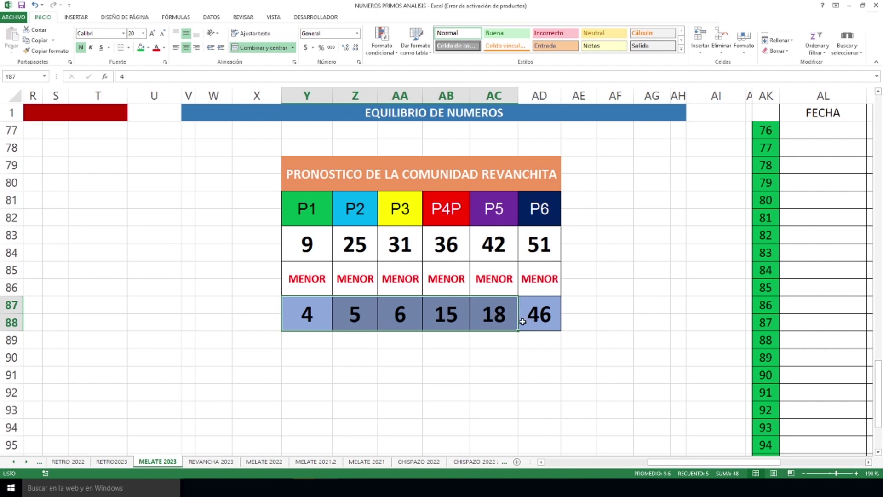
pyautogui.click(327, 318)
pyautogui.click(361, 314)
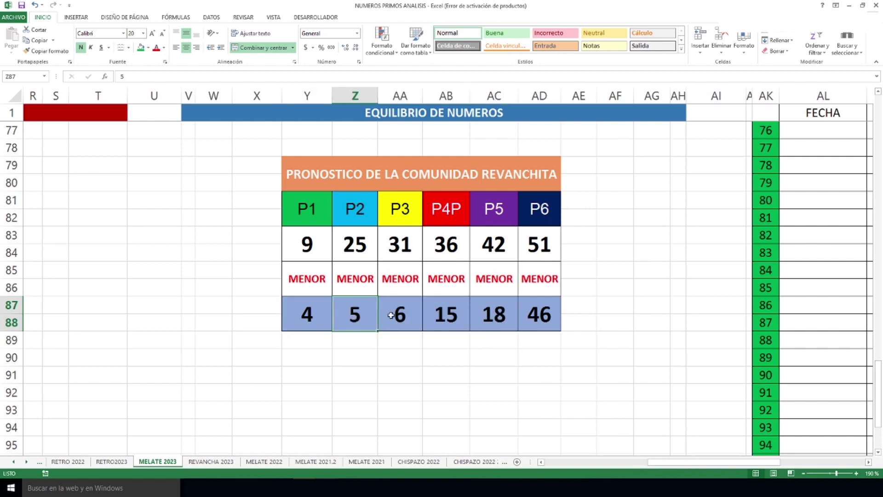
pyautogui.click(403, 312)
pyautogui.click(444, 313)
pyautogui.click(492, 314)
pyautogui.click(540, 315)
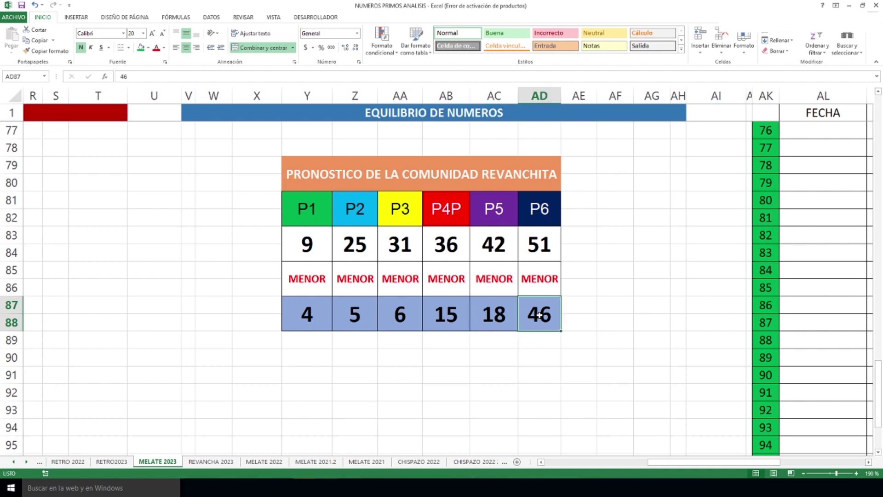
pyautogui.moveTo(325, 276); pyautogui.dragTo(538, 279)
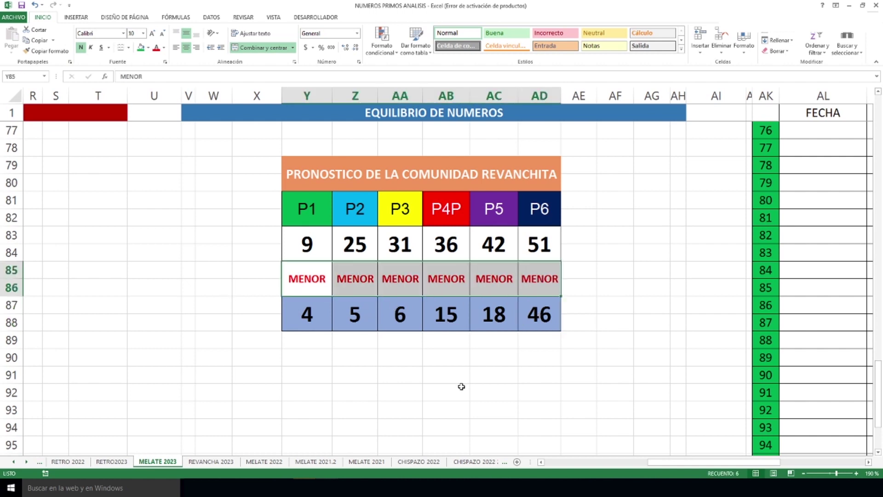
# Revisit the RESULTADOS MELATE and JUGADAS POR CADA 100 SORTEOS tables, and switch to the NUMEROS PRIMOS PRONOSTICO workbook.
pyautogui.scroll(20, 444, 381)
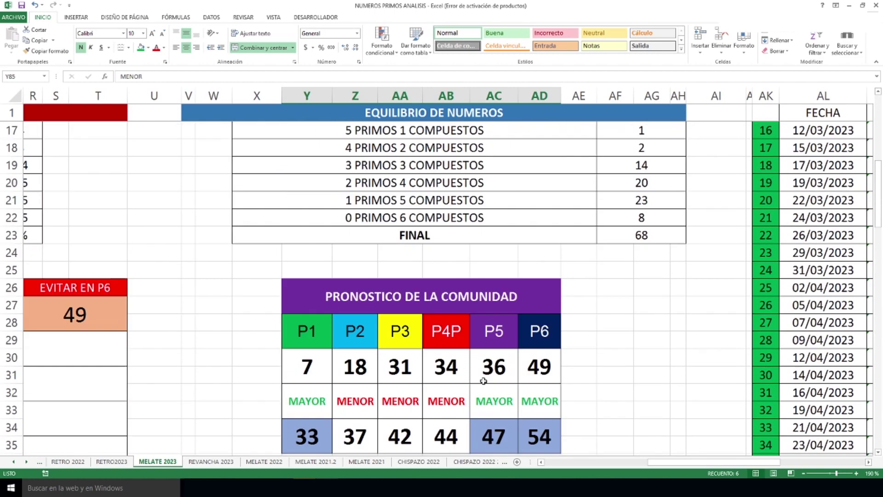
pyautogui.scroll(4, 484, 381)
pyautogui.scroll(-3, 483, 381)
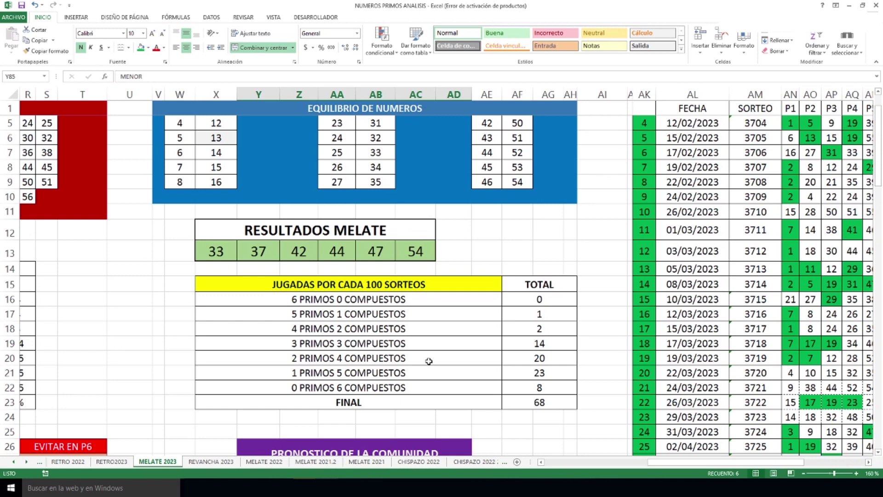
pyautogui.click(850, 7)
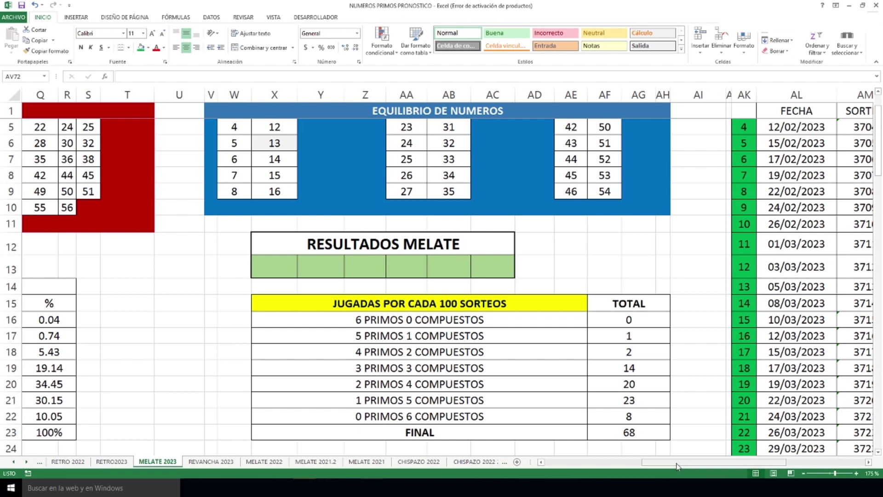
# Examine draw 3768 in the draw history, checking its prime numbers in P2 and P5 and the 2p/4c marks of the last two draws.
pyautogui.moveTo(676, 466); pyautogui.dragTo(754, 466)
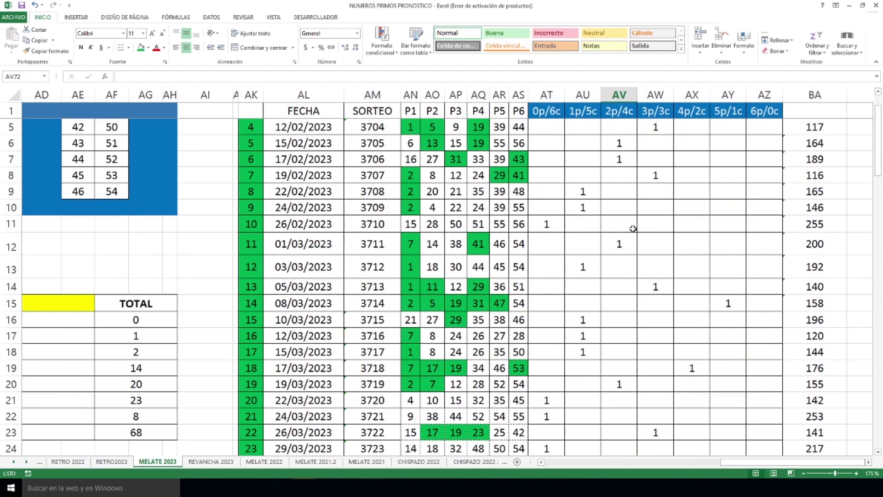
pyautogui.scroll(-20, 634, 224)
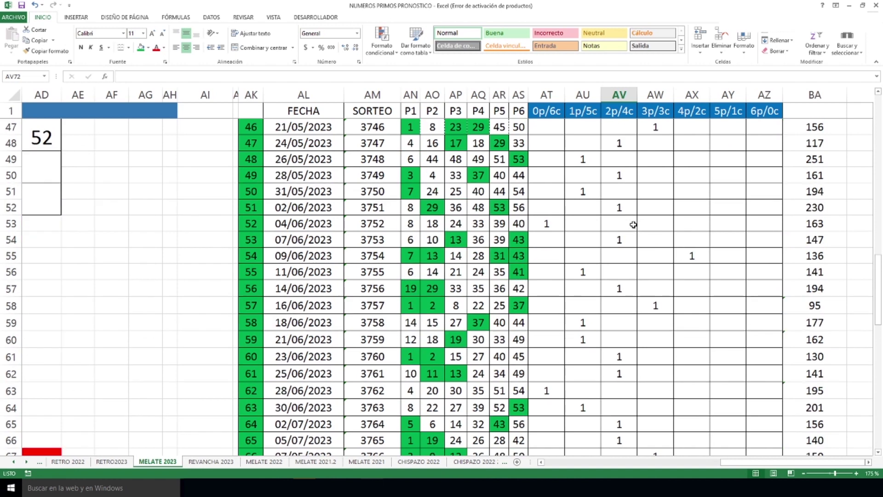
pyautogui.scroll(1, 633, 224)
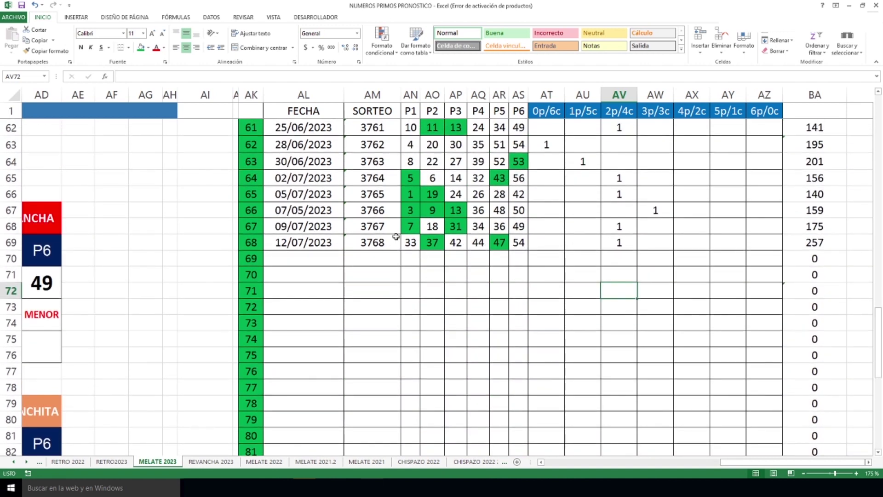
pyautogui.click(434, 244)
pyautogui.click(491, 248)
pyautogui.scroll(2, 728, 316)
pyautogui.moveTo(619, 327); pyautogui.dragTo(622, 341)
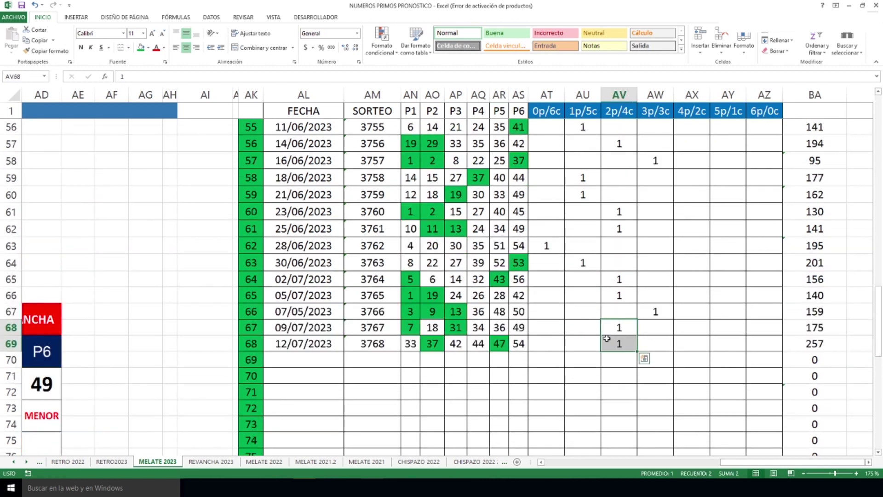
# Compare the 1p/5c, 2p/4c and 3p/3c columns as candidate patterns for the empty row 69 against the recent draws.
pyautogui.click(592, 360)
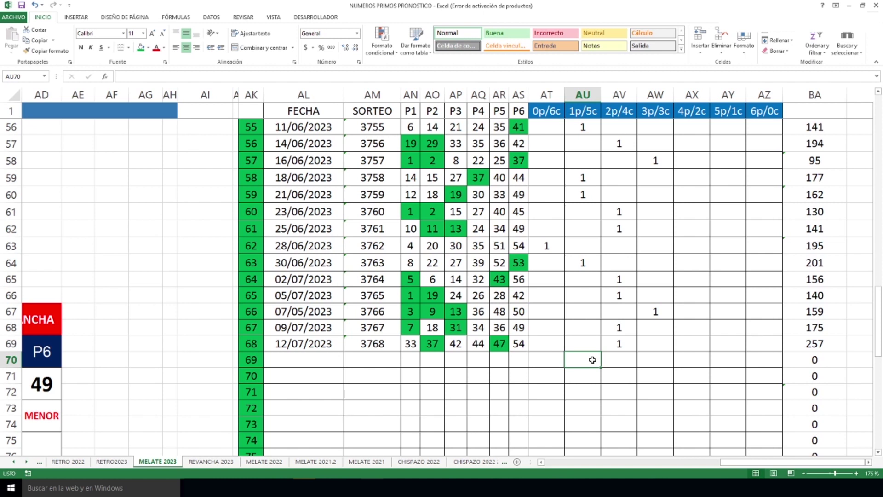
pyautogui.click(666, 361)
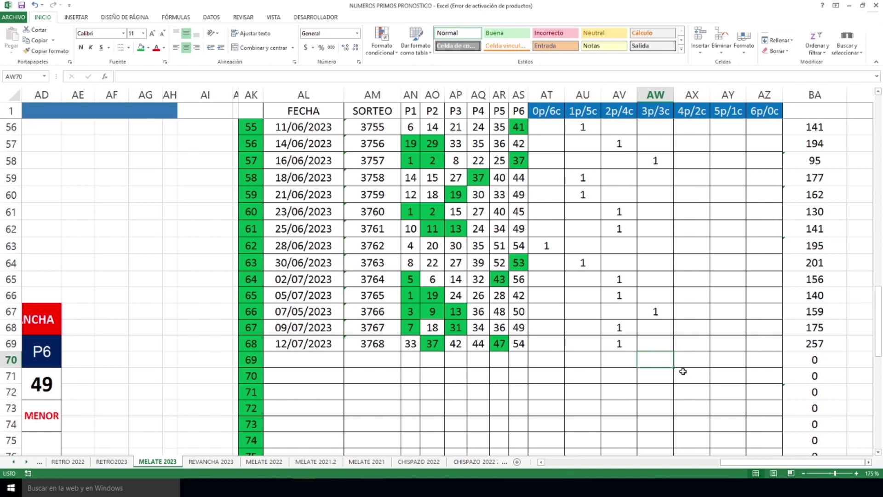
pyautogui.click(620, 367)
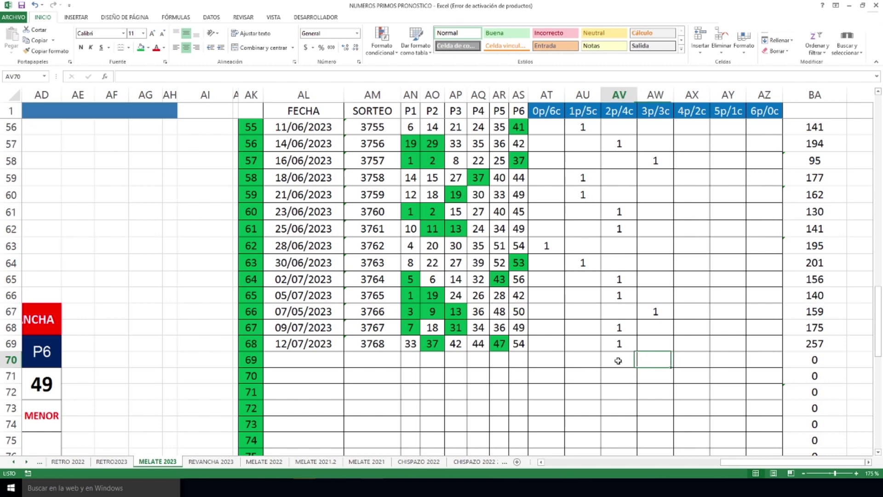
pyautogui.scroll(6, 704, 382)
pyautogui.scroll(-5, 704, 382)
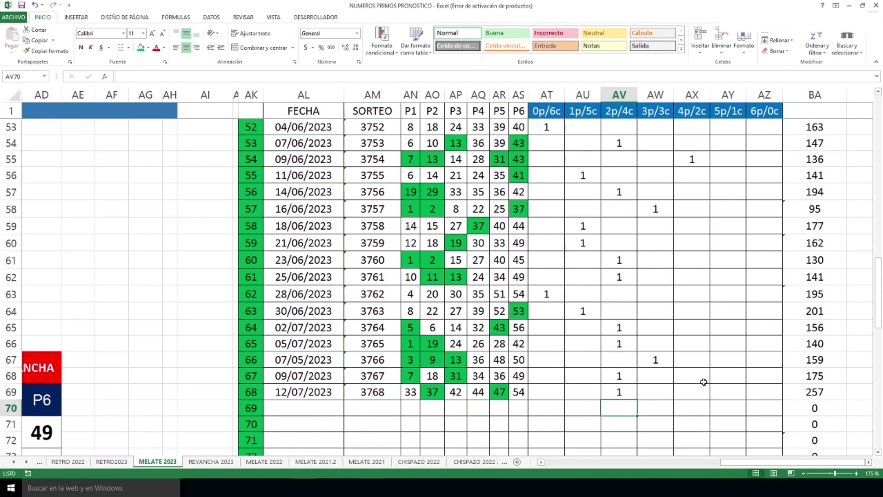
pyautogui.scroll(-1, 676, 374)
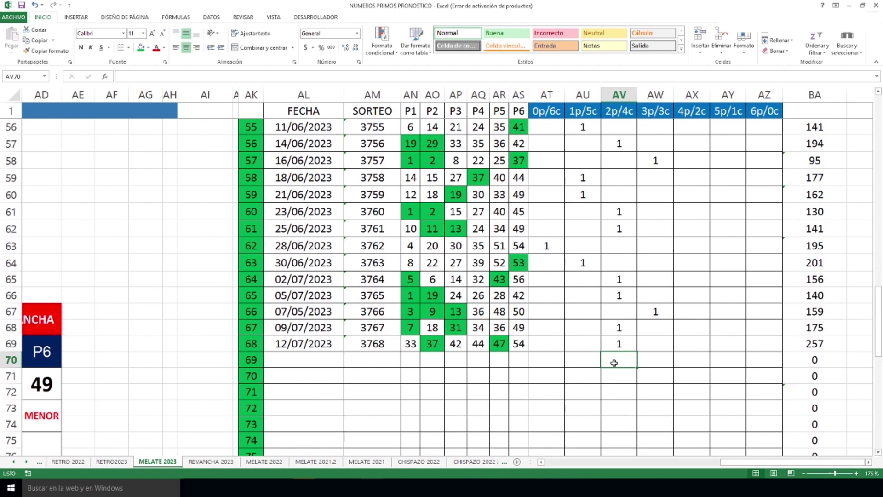
pyautogui.click(592, 362)
pyautogui.click(647, 363)
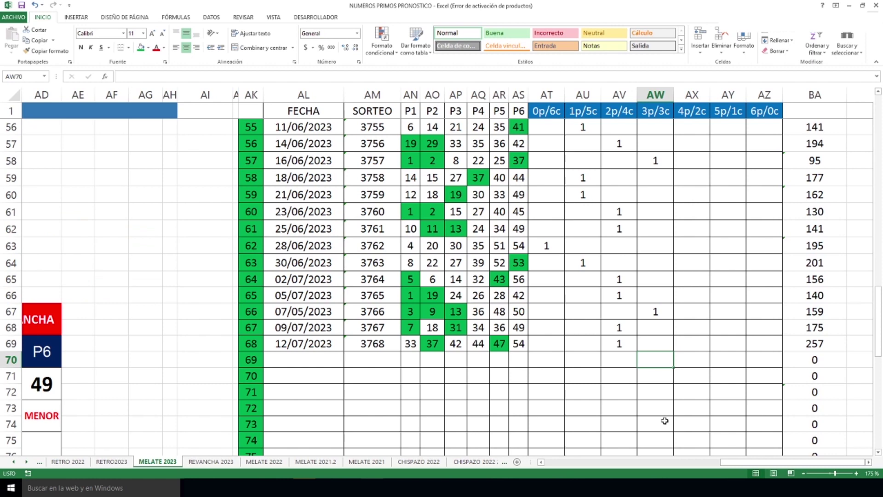
# Examine the numbers to avoid in the EVITAR EN P1 through EVITAR EN P6 table, starting with the P6 entries.
pyautogui.scroll(18, 663, 418)
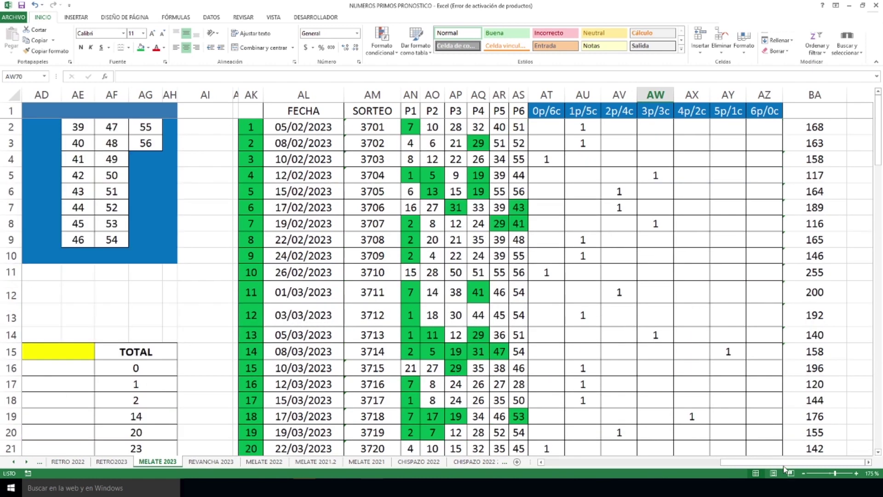
pyautogui.moveTo(791, 462); pyautogui.dragTo(617, 462)
pyautogui.scroll(-4, 363, 360)
pyautogui.scroll(-2, 362, 361)
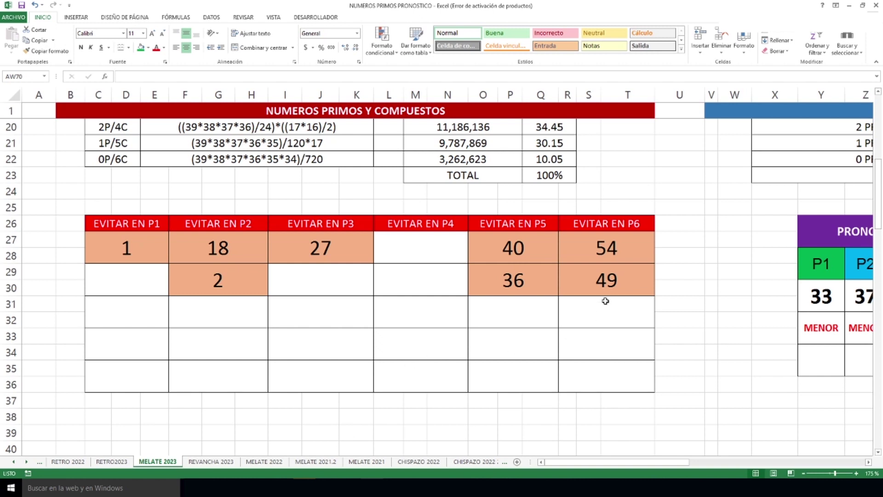
pyautogui.click(606, 286)
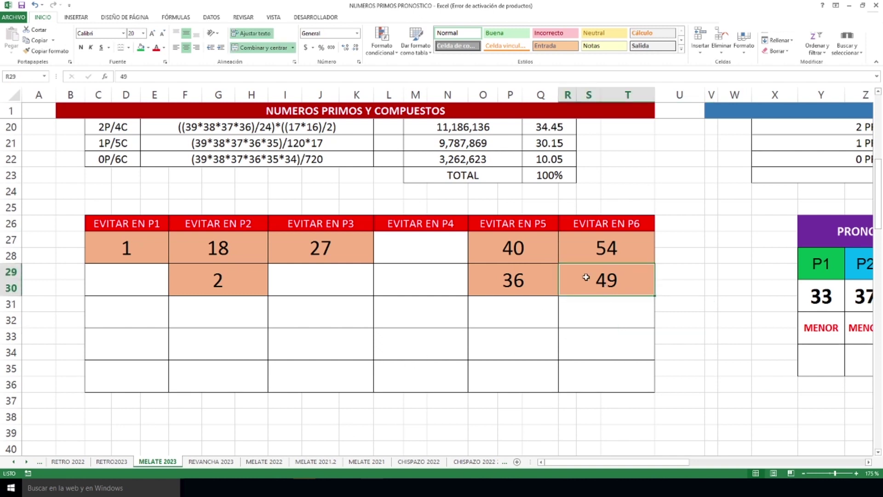
pyautogui.click(625, 247)
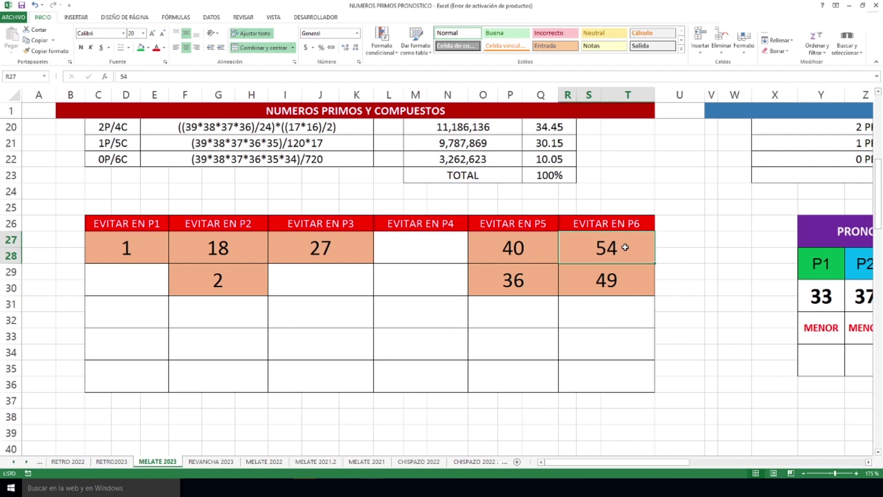
pyautogui.moveTo(168, 248); pyautogui.dragTo(589, 316)
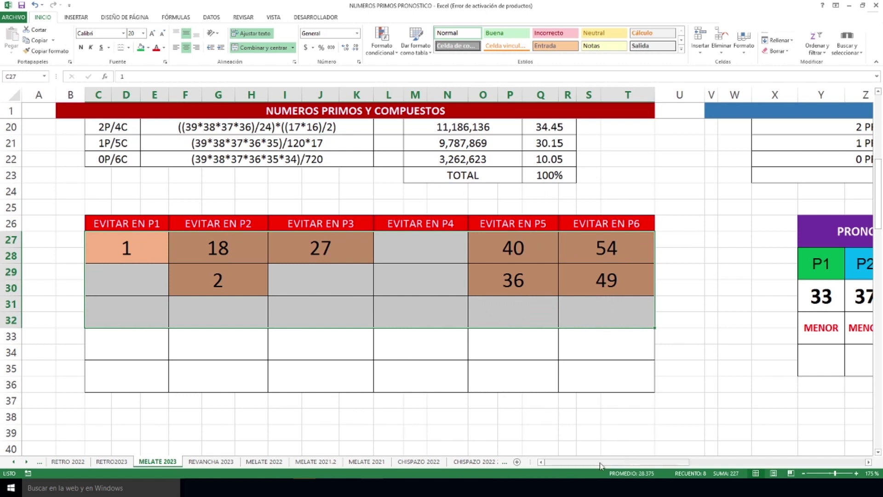
# Examine the NÚMEROS COMBINABLES table, checking its green prime cells and the full set of numbers.
pyautogui.scroll(-7, 541, 288)
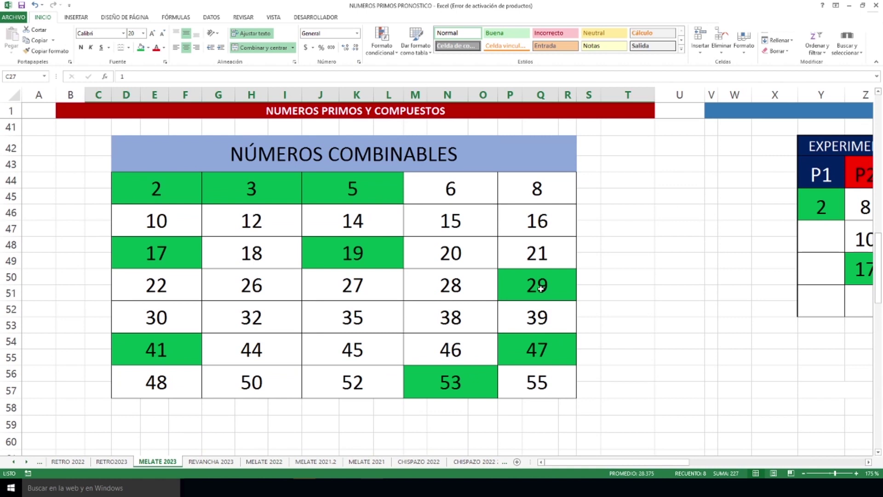
pyautogui.click(161, 189)
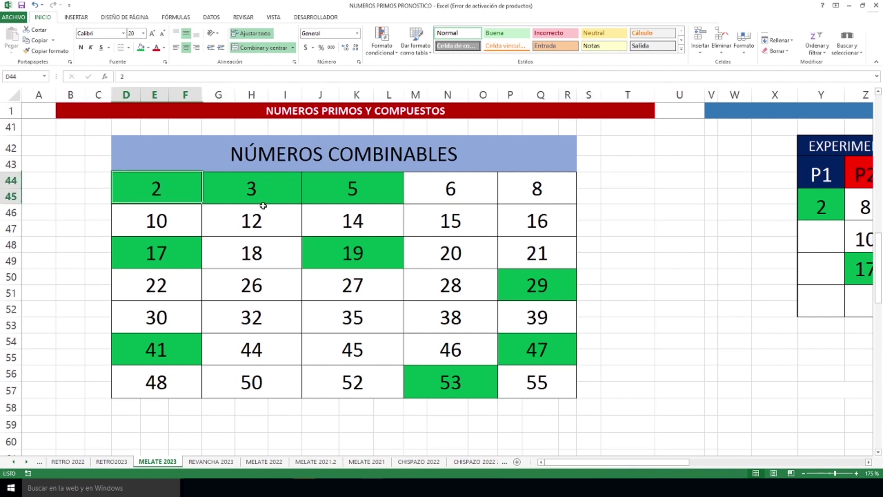
pyautogui.moveTo(288, 251); pyautogui.dragTo(371, 270)
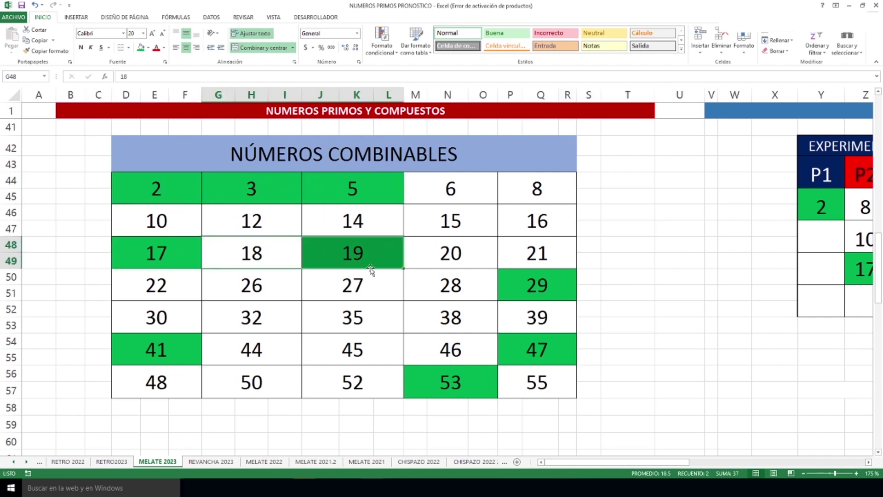
pyautogui.click(529, 346)
pyautogui.click(451, 383)
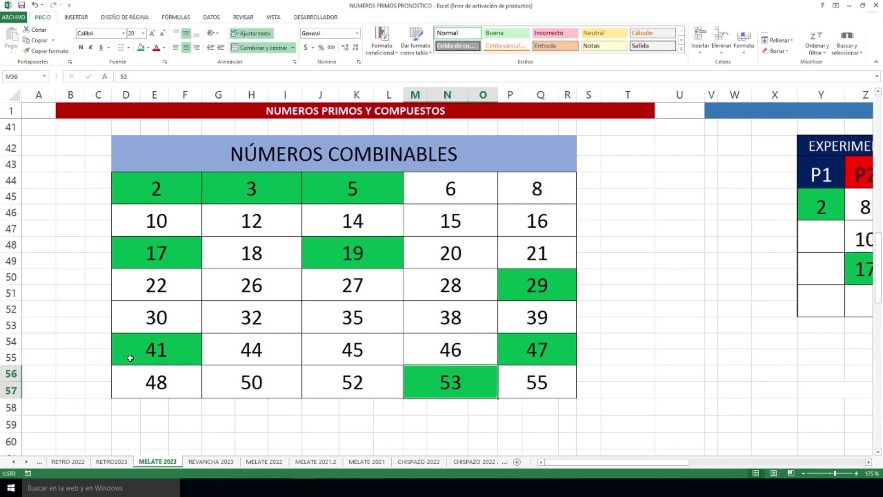
pyautogui.click(146, 346)
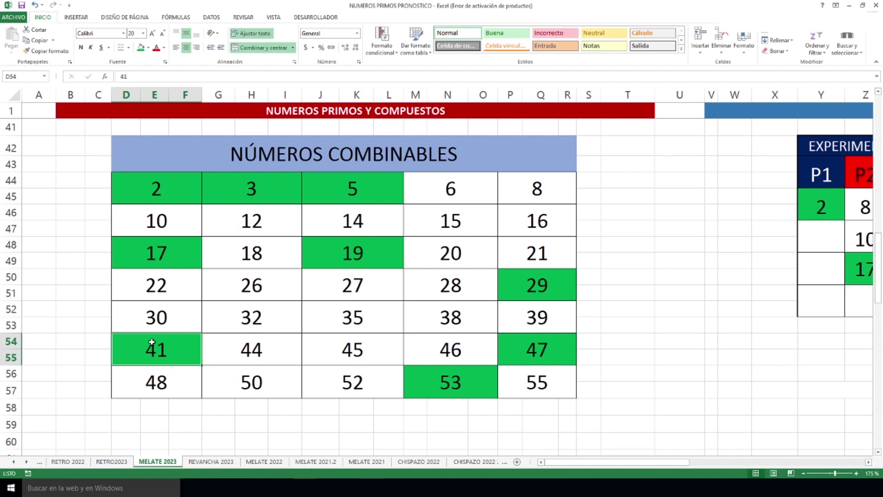
pyautogui.moveTo(307, 146); pyautogui.dragTo(354, 388)
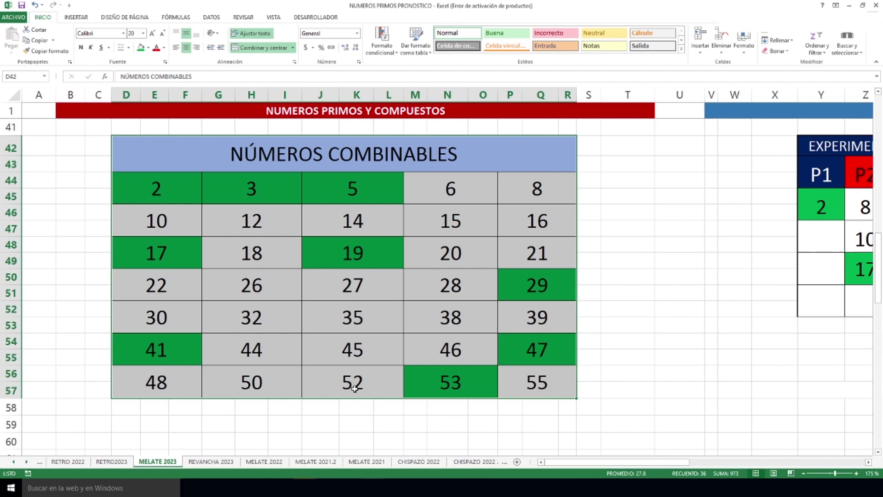
# Examine the candidate numbers per position in the EXPERIMENTO MAYOR PROBABILIDAD table, including the P4 column.
pyautogui.moveTo(587, 463); pyautogui.dragTo(674, 460)
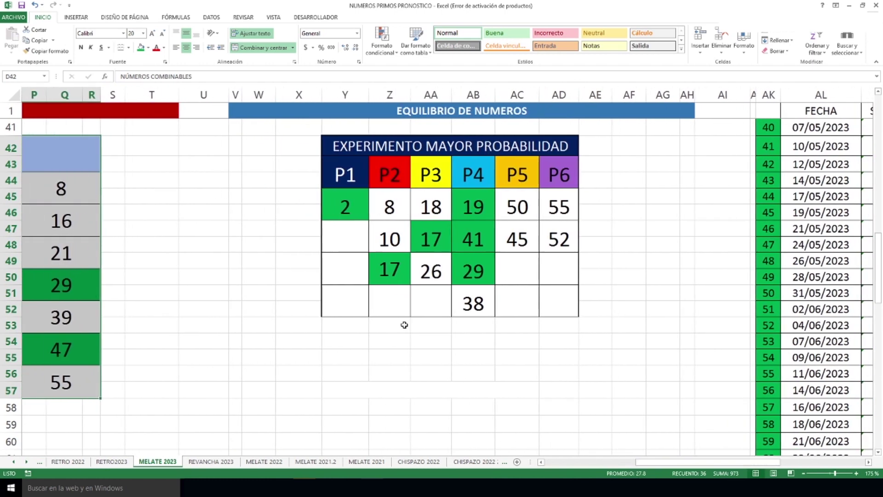
pyautogui.moveTo(345, 326); pyautogui.dragTo(554, 325)
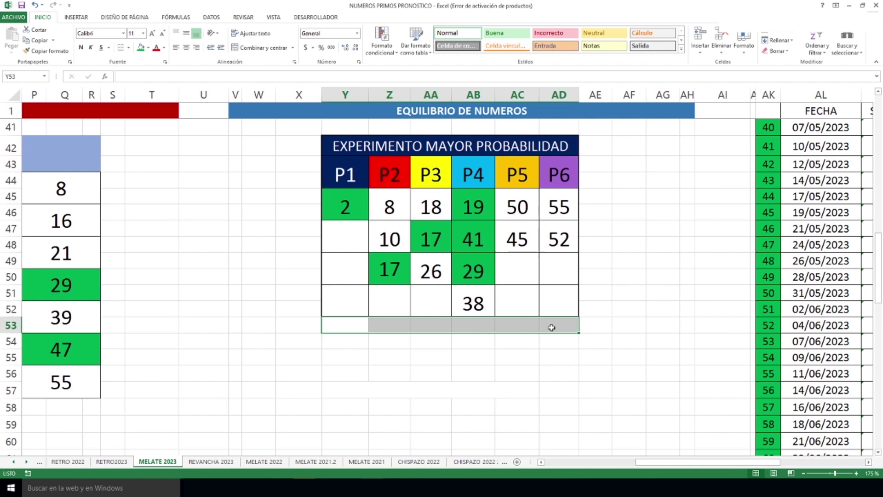
pyautogui.click(469, 325)
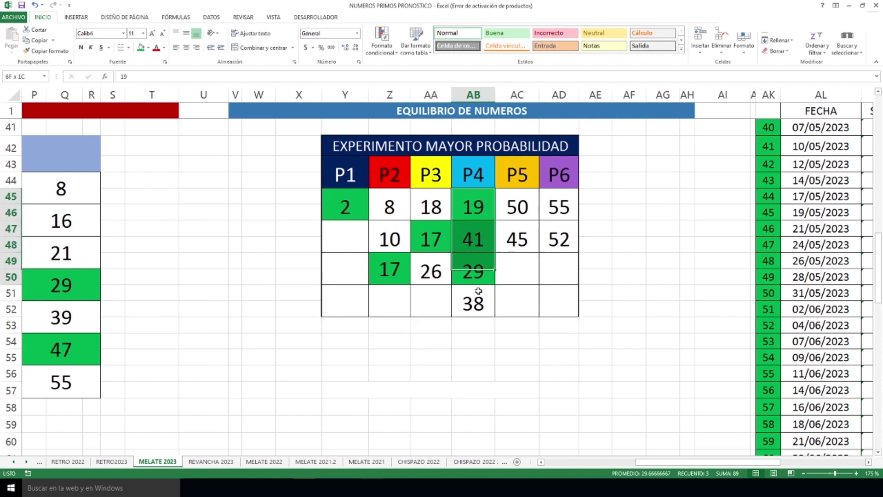
pyautogui.click(509, 328)
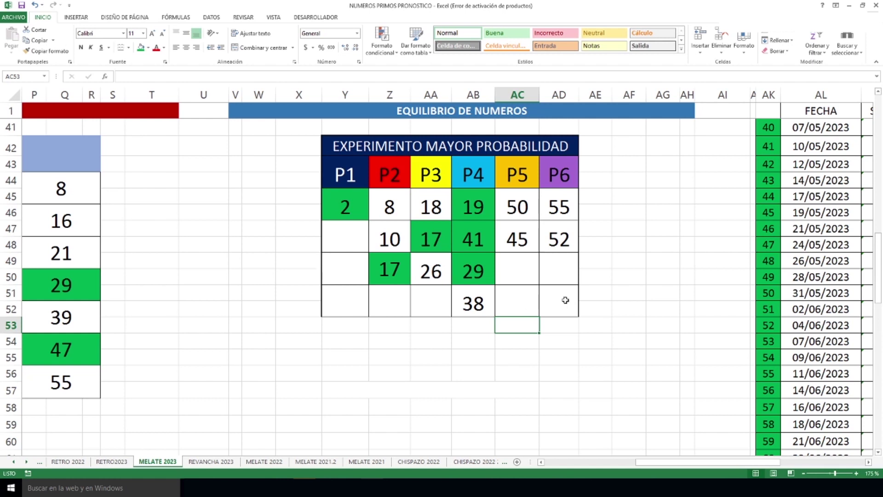
# Review the reference numbers and forecasts for P1 through P6 in the PRONOSTICO DE LA COMUNIDAD table.
pyautogui.scroll(6, 566, 300)
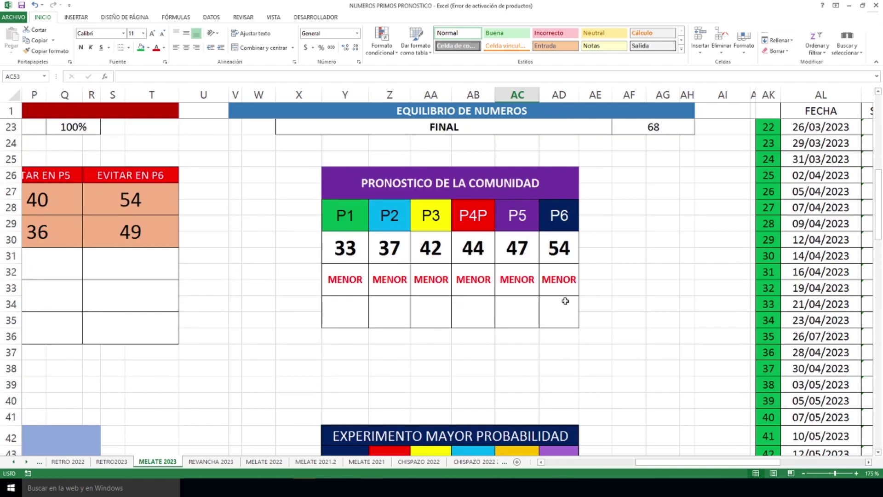
pyautogui.moveTo(354, 253); pyautogui.dragTo(557, 249)
pyautogui.moveTo(354, 279); pyautogui.dragTo(554, 282)
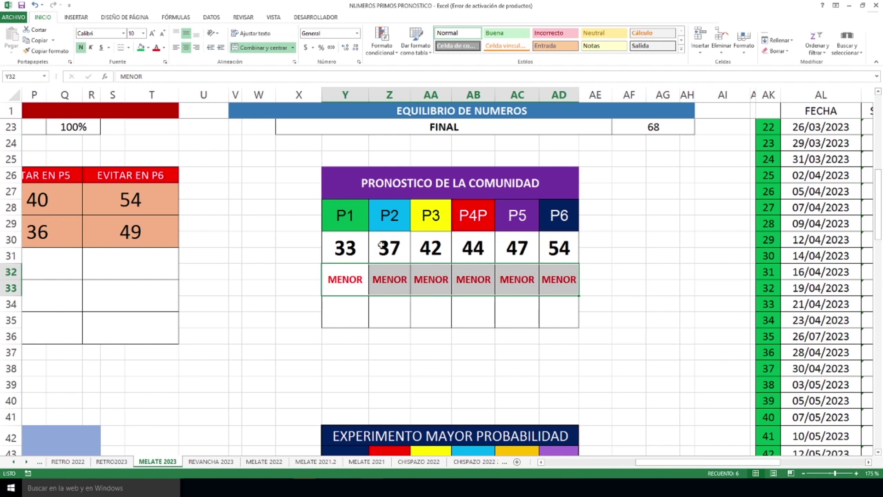
pyautogui.click(350, 252)
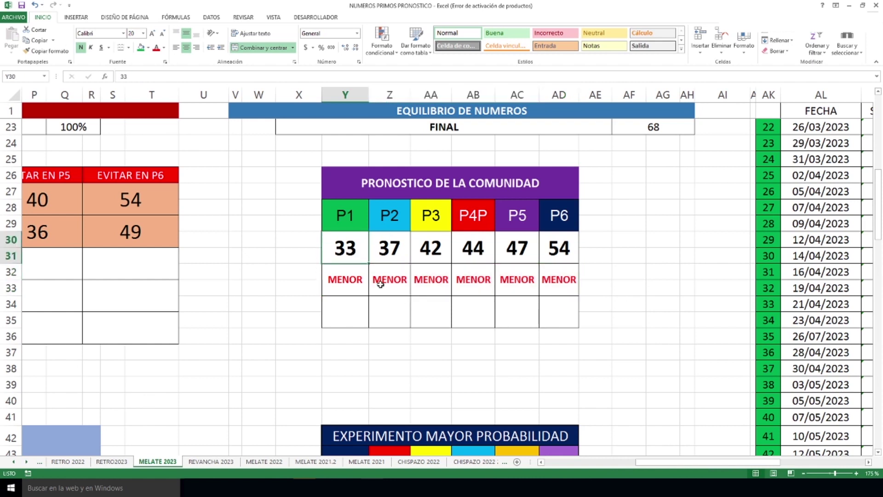
# Check the reference numbers one by one from P2 to P6 in the PRONOSTICO DE LA COMUNIDAD table.
pyautogui.click(400, 254)
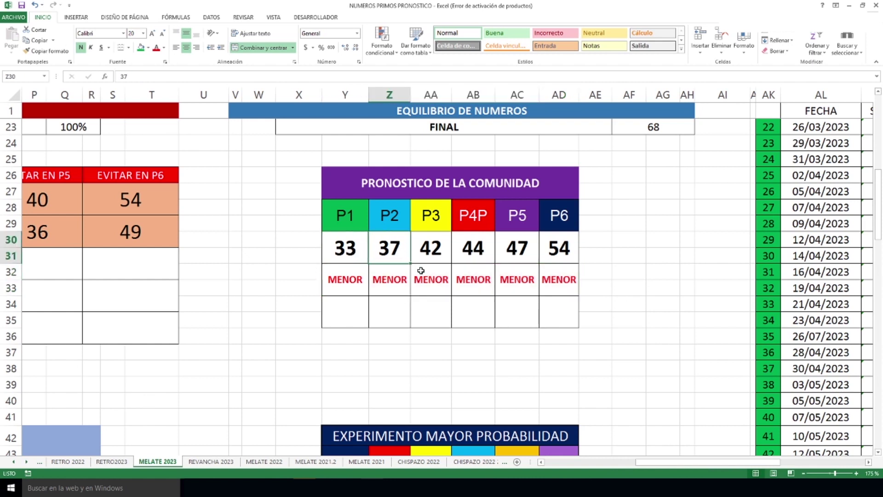
pyautogui.click(434, 252)
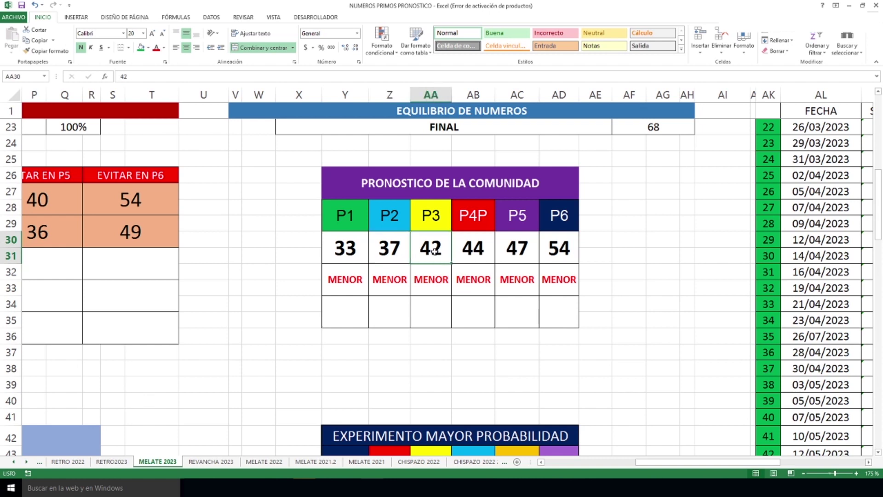
pyautogui.click(459, 247)
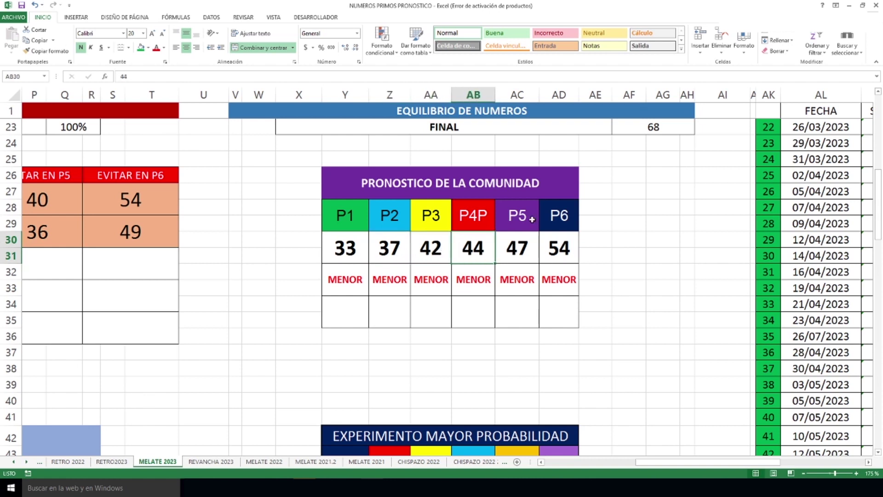
pyautogui.click(519, 245)
pyautogui.click(566, 242)
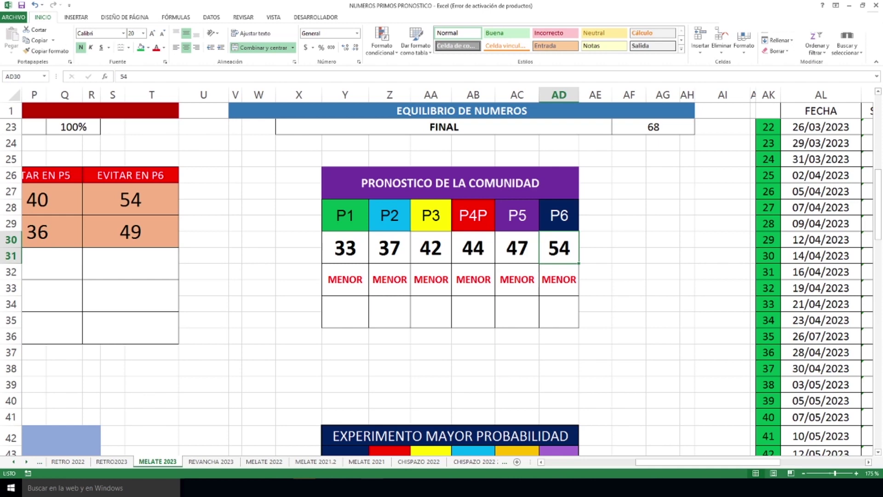
# Examine each position's reference number and MAYOR or MENOR forecast, P1 through P6, in the PRONOSTICO DE LA COMUNIDAD REVANCHA table.
pyautogui.scroll(-5, 569, 334)
pyautogui.scroll(-7, 569, 333)
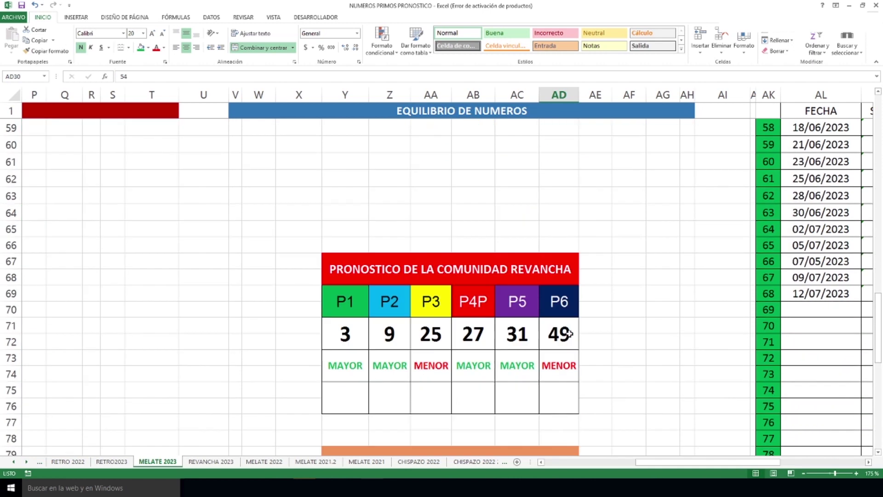
pyautogui.scroll(-1, 570, 333)
pyautogui.scroll(-1, 569, 334)
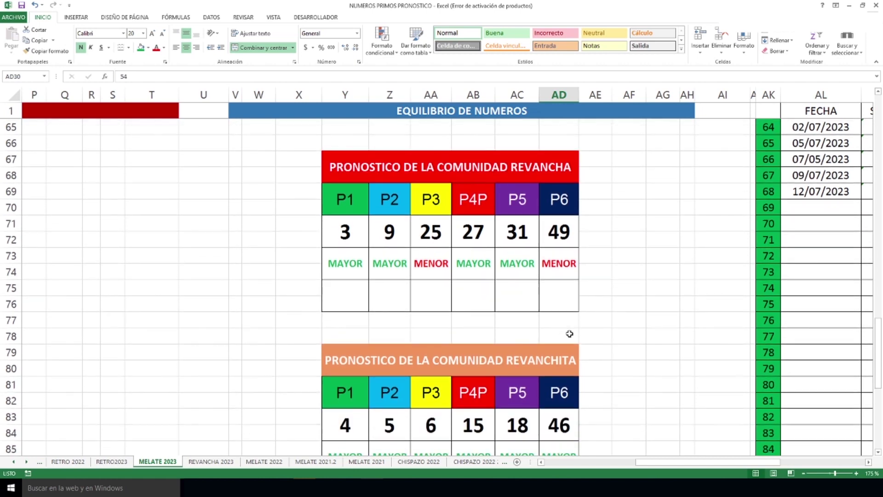
pyautogui.scroll(2, 570, 333)
pyautogui.moveTo(668, 463); pyautogui.dragTo(685, 466)
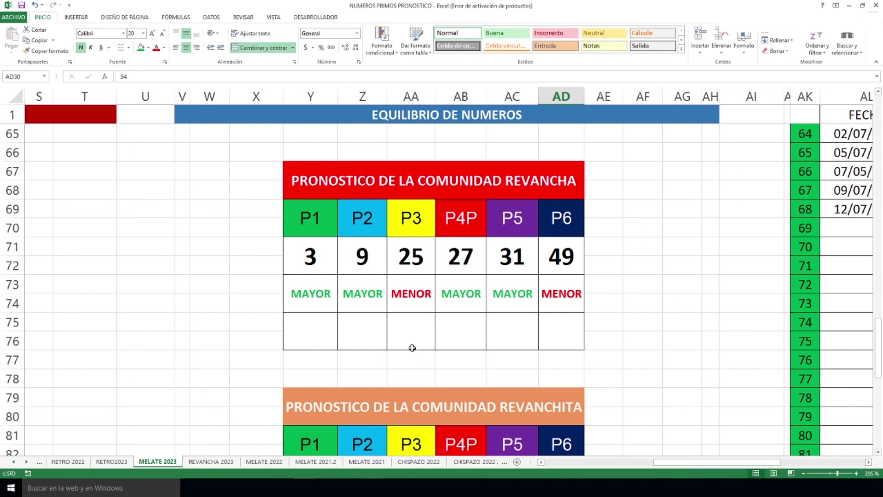
pyautogui.moveTo(316, 248); pyautogui.dragTo(321, 325)
pyautogui.moveTo(363, 253); pyautogui.dragTo(367, 325)
pyautogui.moveTo(420, 259); pyautogui.dragTo(417, 327)
pyautogui.moveTo(464, 249); pyautogui.dragTo(463, 325)
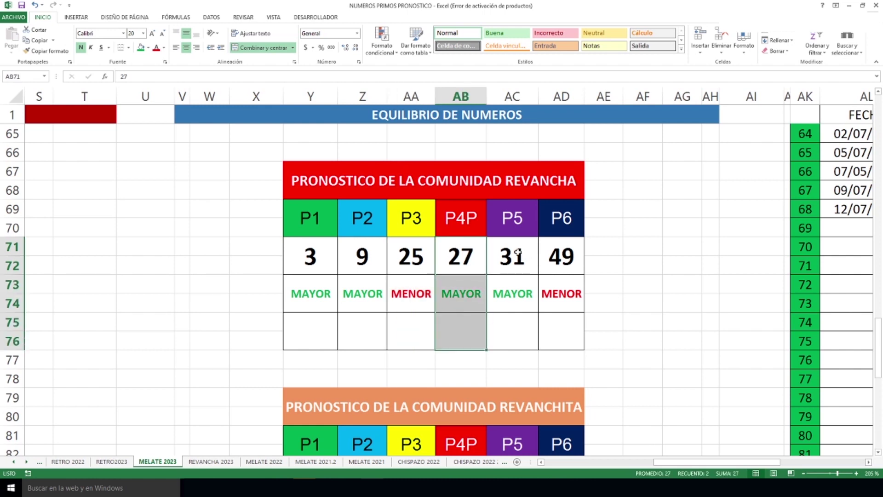
pyautogui.moveTo(518, 252); pyautogui.dragTo(512, 299)
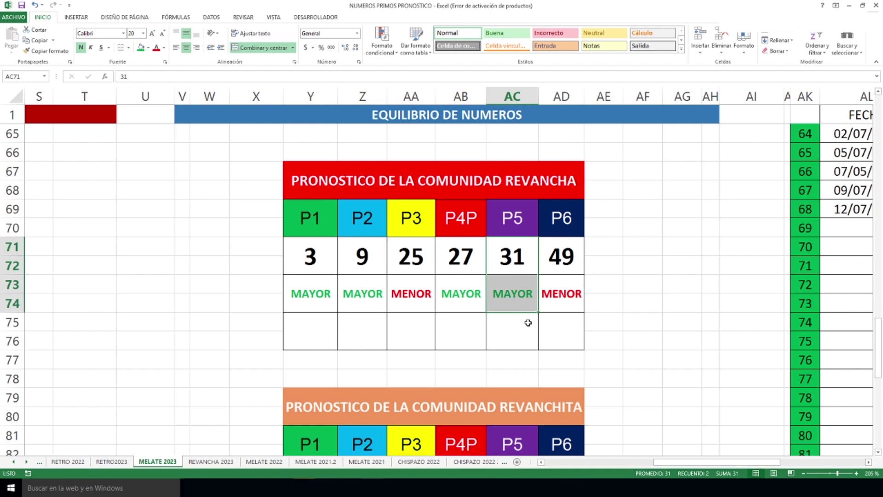
pyautogui.moveTo(566, 258); pyautogui.dragTo(566, 320)
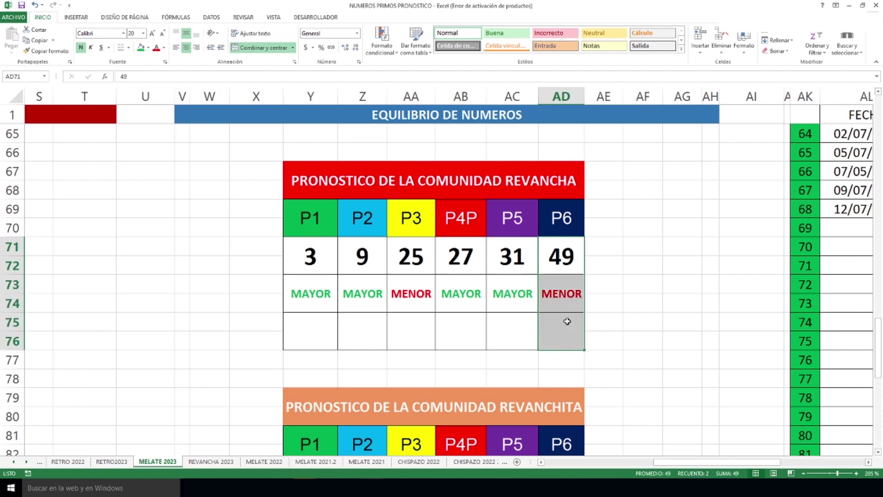
# Examine the forecast row and each position's reference number, P1 through P6, in the PRONOSTICO DE LA COMUNIDAD REVANCHITA table.
pyautogui.scroll(-3, 568, 322)
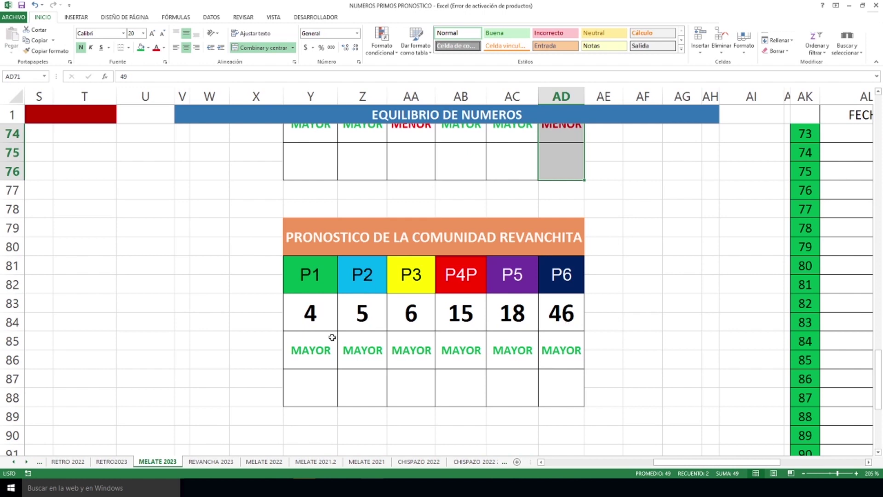
pyautogui.moveTo(323, 349); pyautogui.dragTo(563, 357)
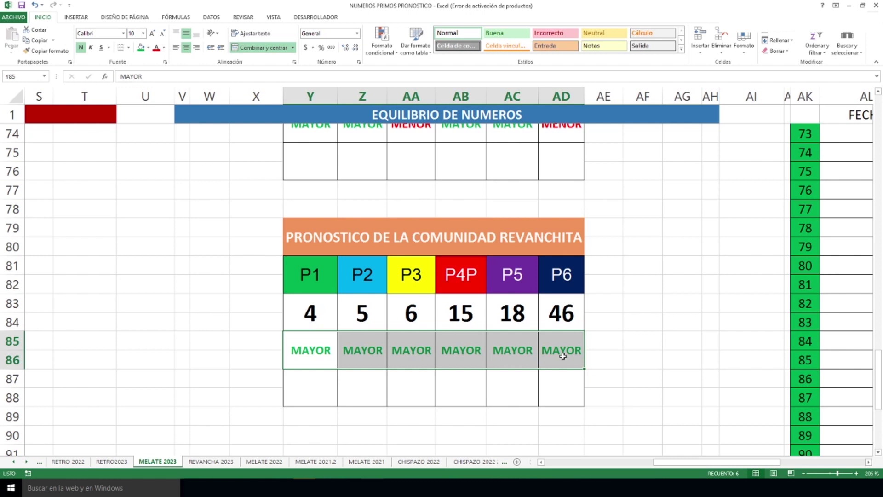
pyautogui.moveTo(324, 313); pyautogui.dragTo(326, 382)
pyautogui.moveTo(370, 318); pyautogui.dragTo(377, 382)
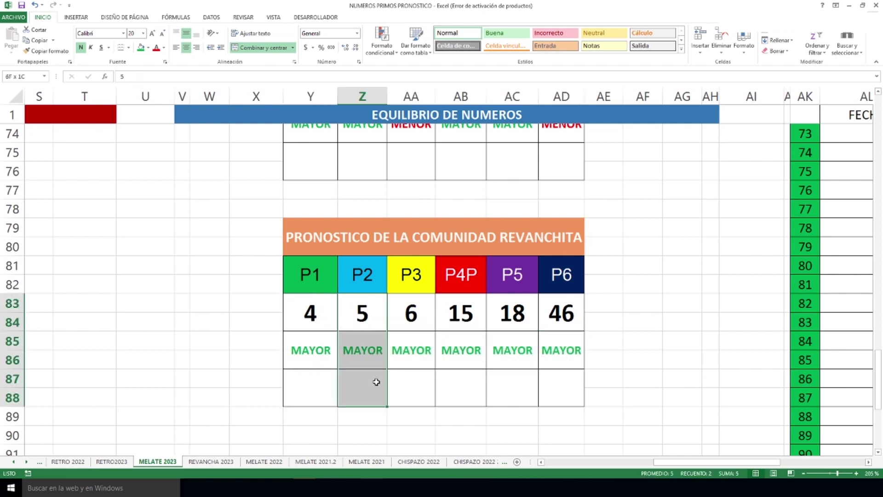
pyautogui.moveTo(417, 309); pyautogui.dragTo(420, 379)
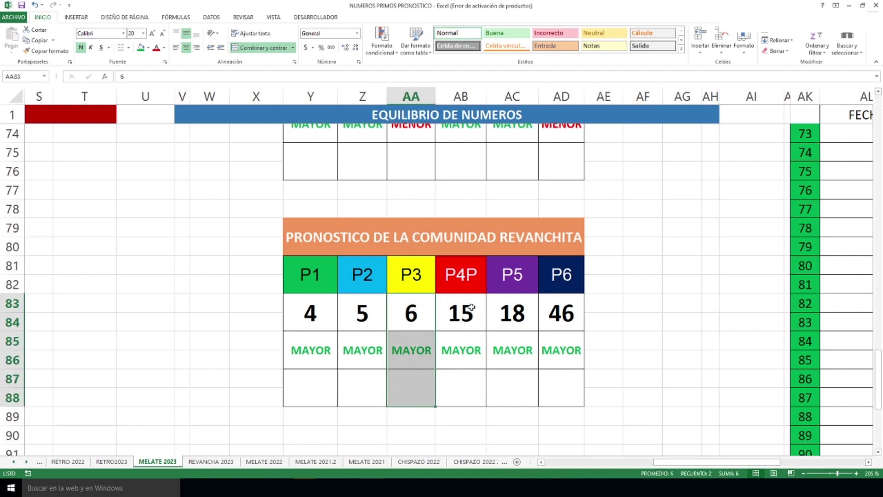
pyautogui.moveTo(471, 308); pyautogui.dragTo(461, 382)
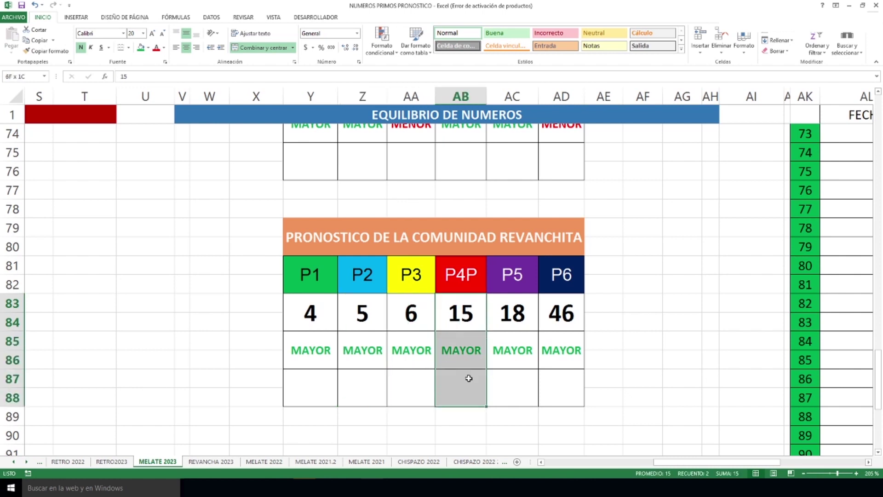
pyautogui.click(520, 315)
pyautogui.moveTo(521, 314); pyautogui.dragTo(525, 381)
pyautogui.moveTo(570, 298); pyautogui.dragTo(566, 371)
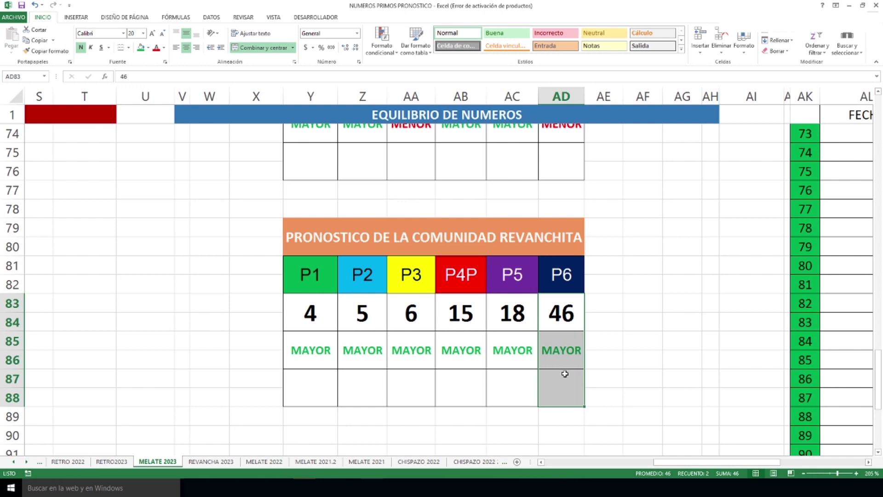
# Return to the RESULTADOS MELATE and JUGADAS POR CADA 100 SORTEOS tables under EQUILIBRIO DE NUMEROS.
pyautogui.scroll(13, 556, 405)
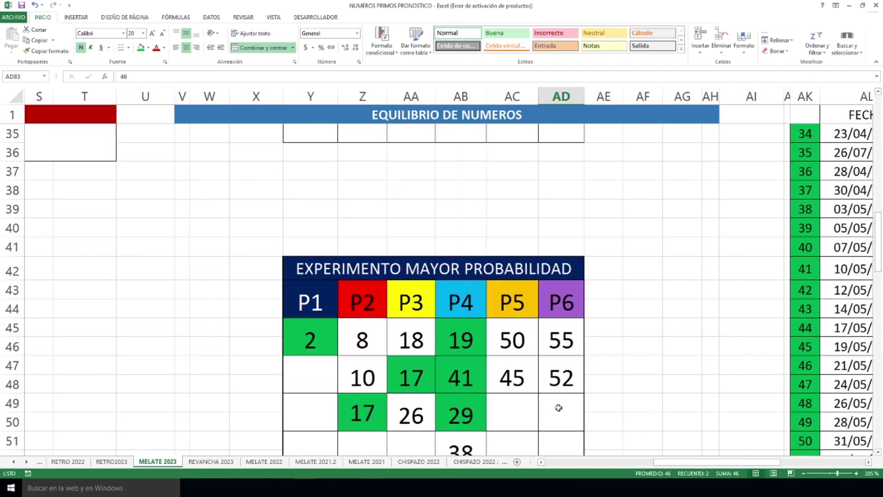
pyautogui.scroll(7, 558, 408)
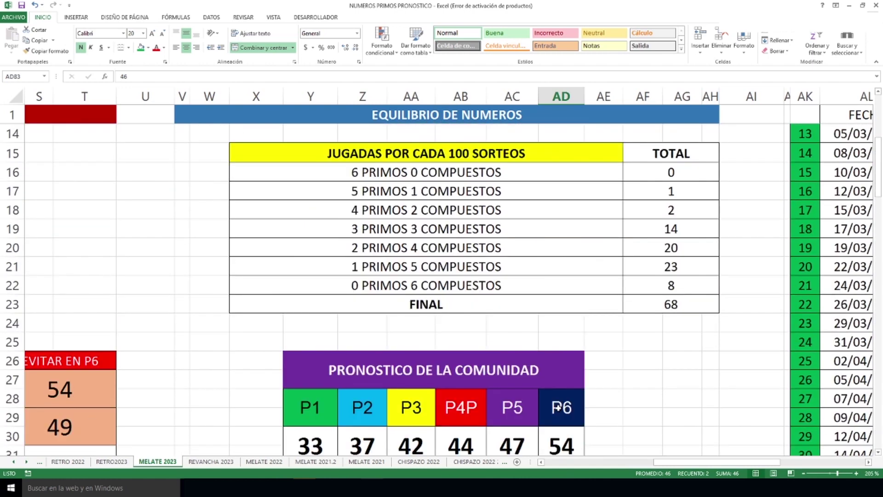
pyautogui.keyDown('ctrl'); pyautogui.scroll(-2, 557, 407); pyautogui.keyUp('ctrl')
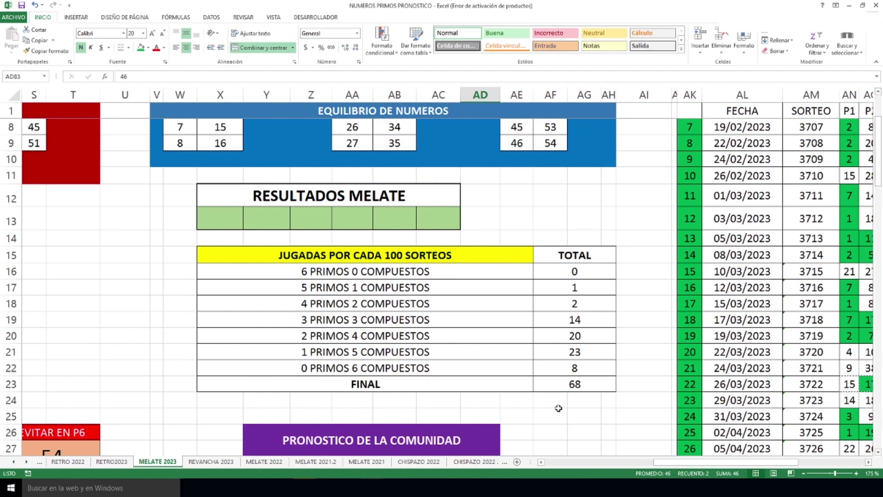